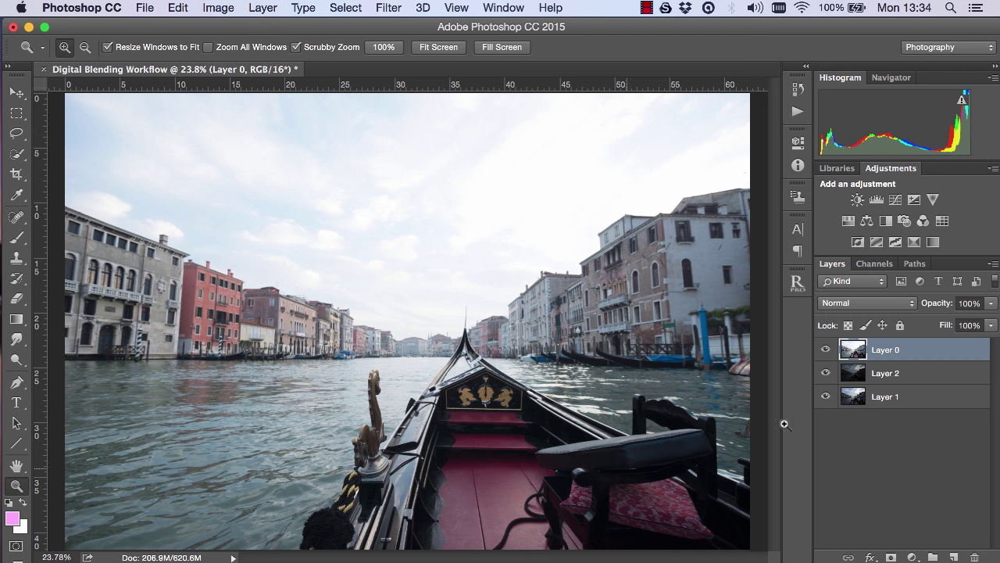
Compare the bright, dark and base exposures by toggling Layer 0 and Layer 2 visibility
left_click(827, 354)
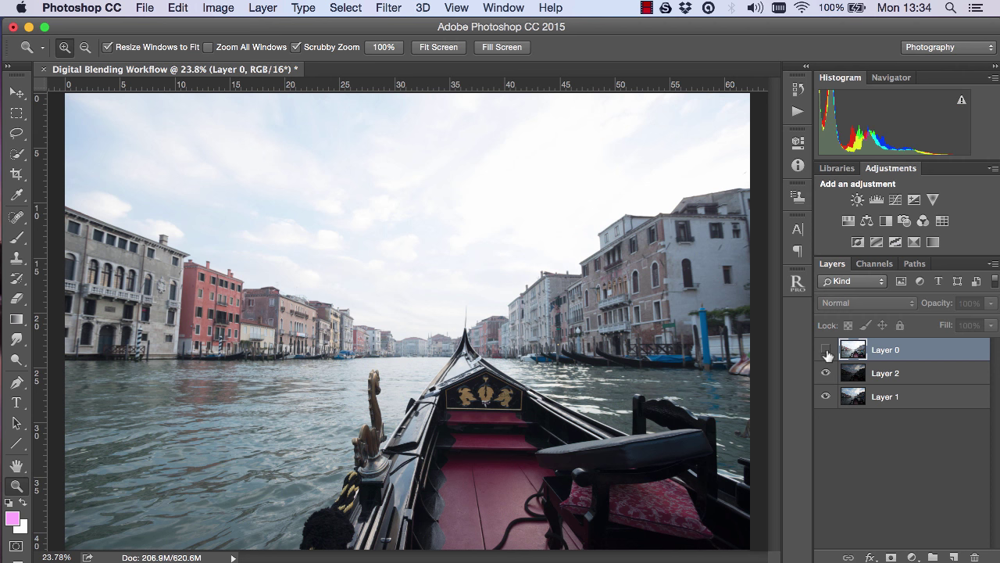
left_click(826, 372)
left_click_drag(603, 292, 661, 296)
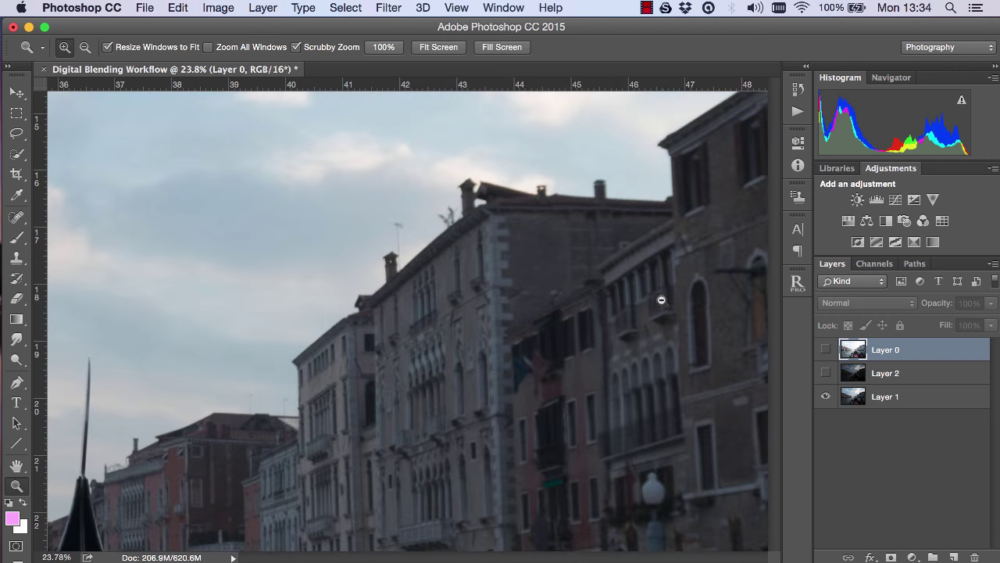
left_click(828, 372)
left_click(828, 373)
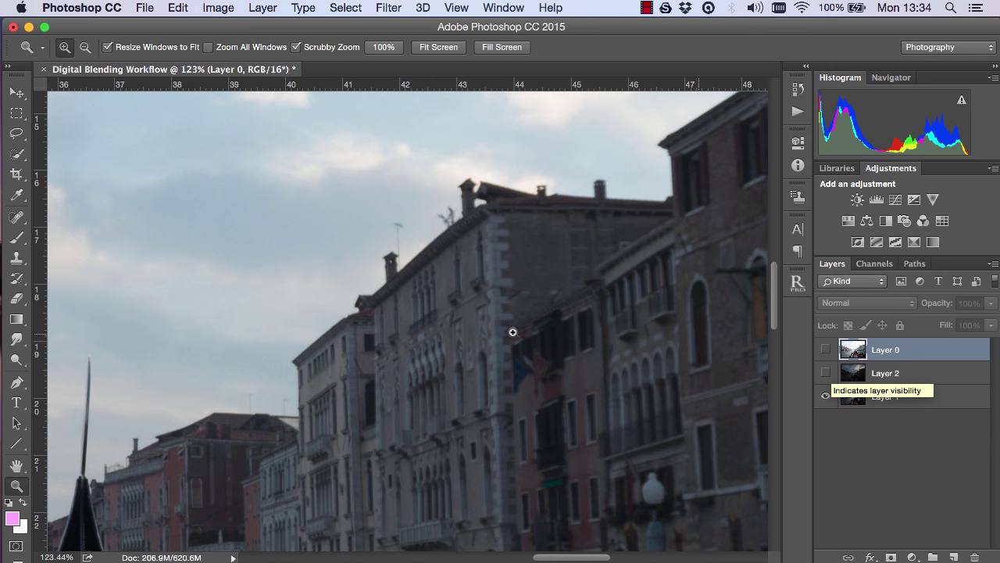
left_click(828, 372)
left_click(828, 372)
left_click(825, 349)
left_click(825, 349)
left_click(826, 372)
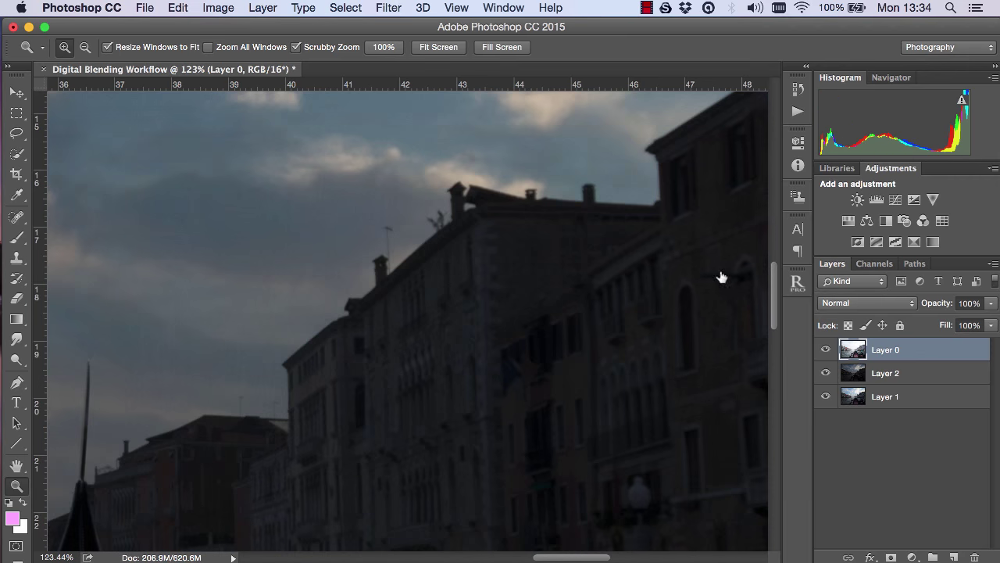
left_click(825, 350)
left_click(441, 46)
left_click_drag(483, 376, 516, 377)
left_click(826, 350)
left_click(826, 349)
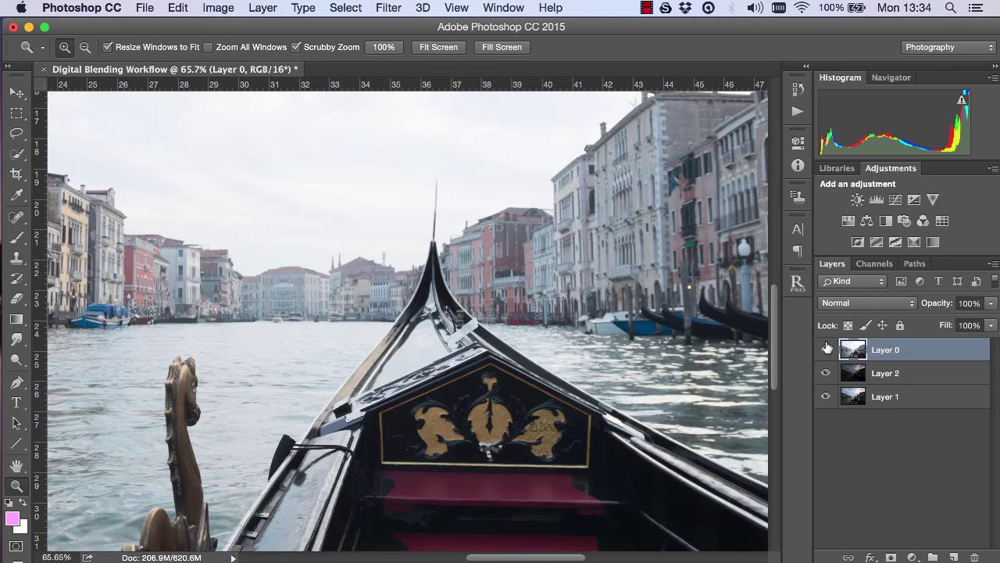
key("super+0")
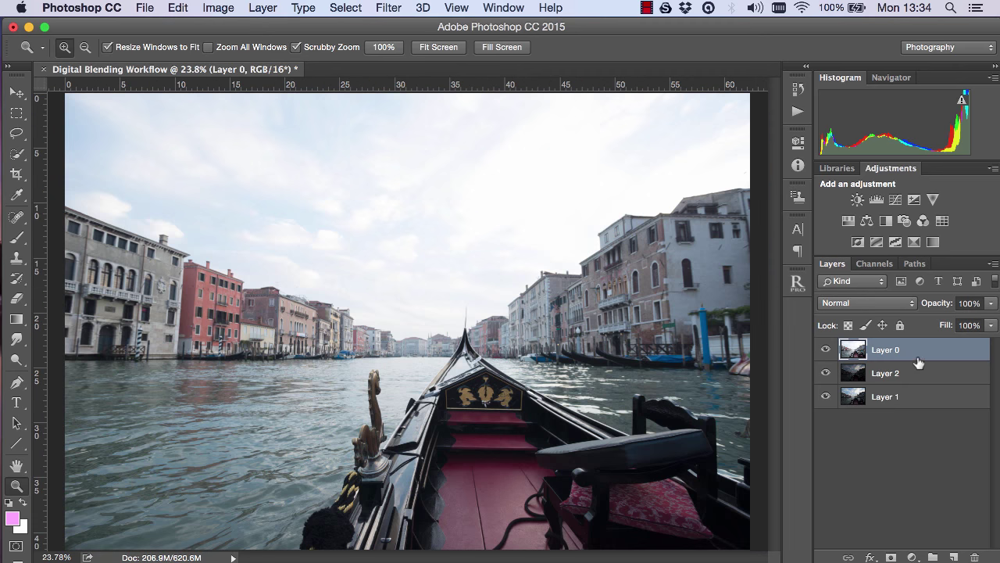
Select Layer 0, Layer 2 and Layer 1 and auto-align them with Auto projection
left_click(796, 283)
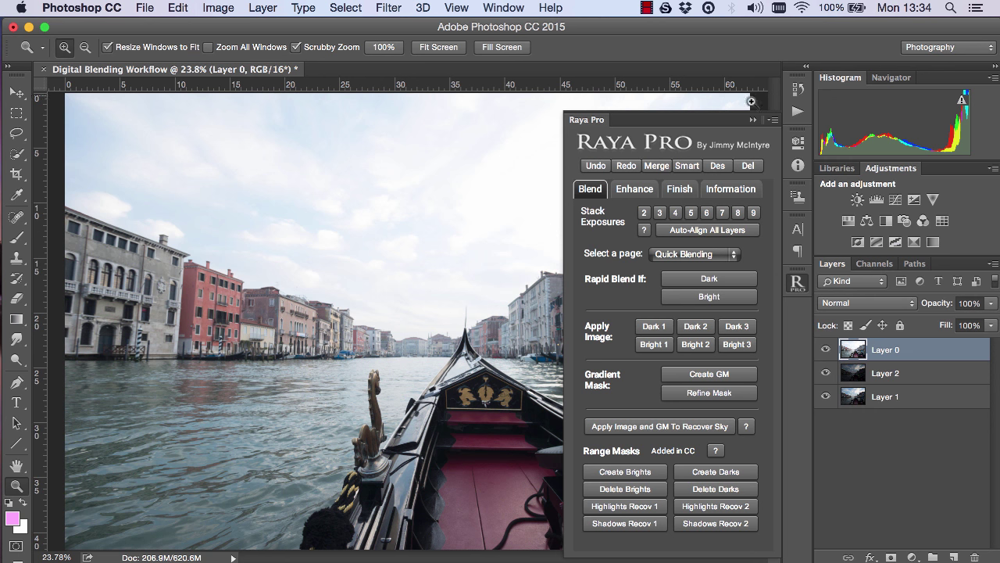
left_click(752, 119)
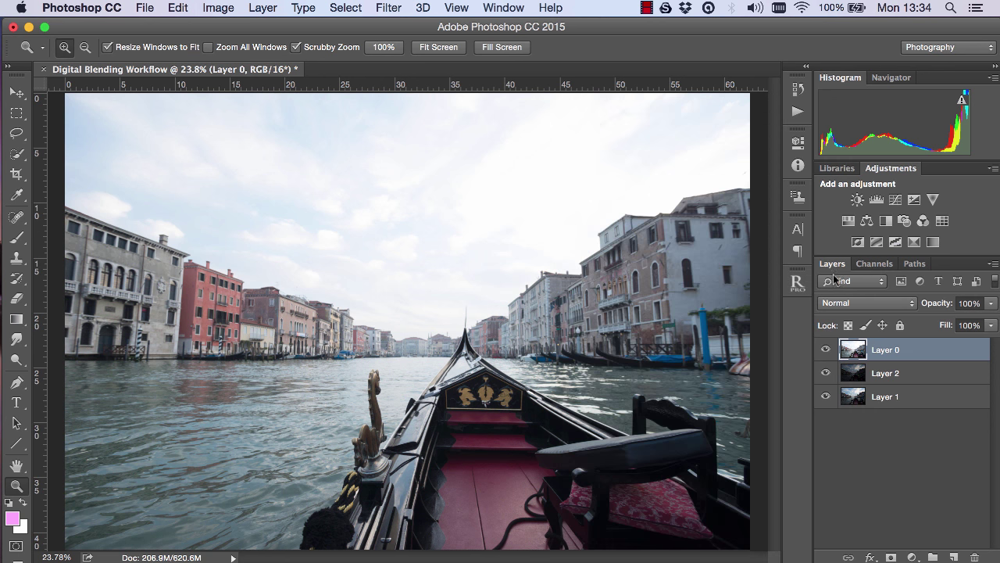
left_click(904, 398, "shift")
left_click(172, 8)
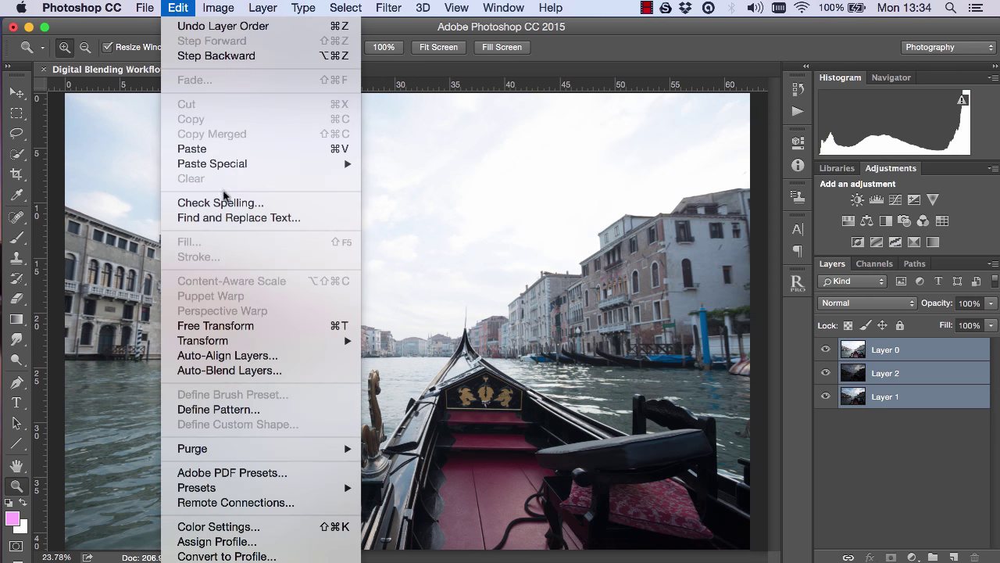
left_click(223, 355)
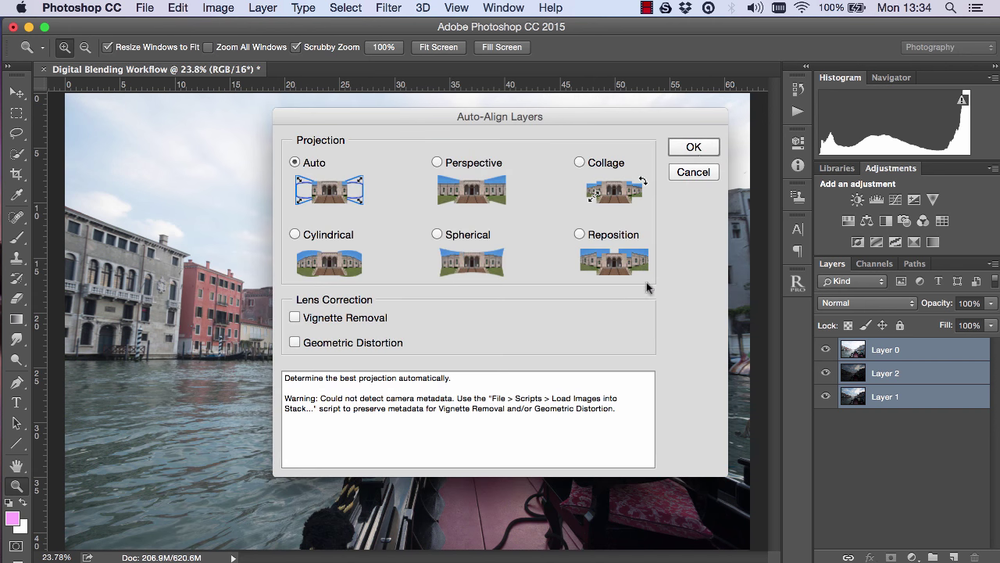
left_click(695, 149)
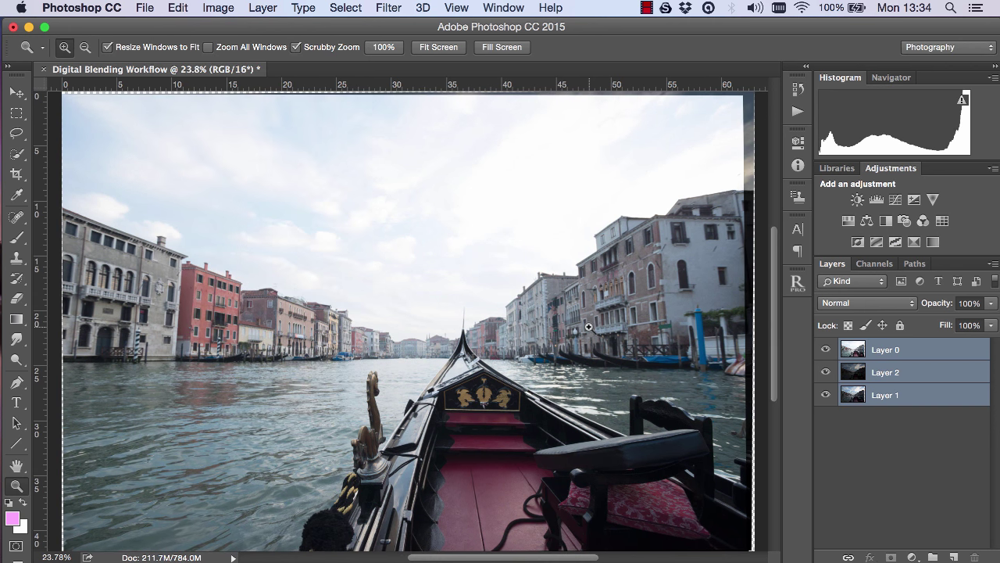
Zoom into the buildings and toggle the layers to check alignment, leaving Layer 2 hidden
left_click_drag(547, 344, 633, 349)
scroll(789, 327, "up", 5)
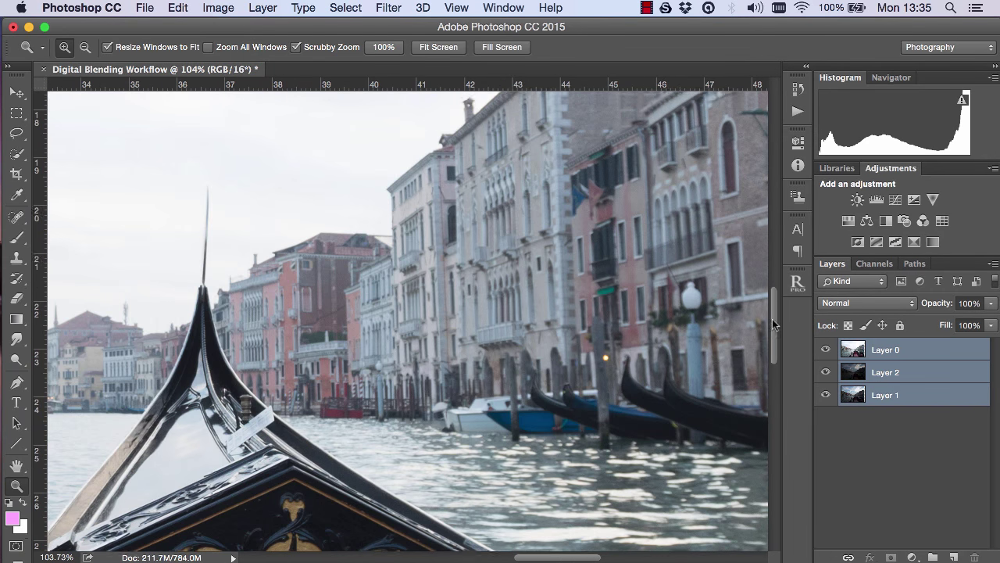
left_click(826, 349)
left_click(826, 349)
left_click_drag(659, 286, 719, 289)
left_click(826, 349)
left_click(826, 349)
left_click(826, 351)
left_click(826, 372)
left_click(826, 372)
left_click(826, 372)
left_click(826, 350)
left_click(826, 350)
left_click(825, 350)
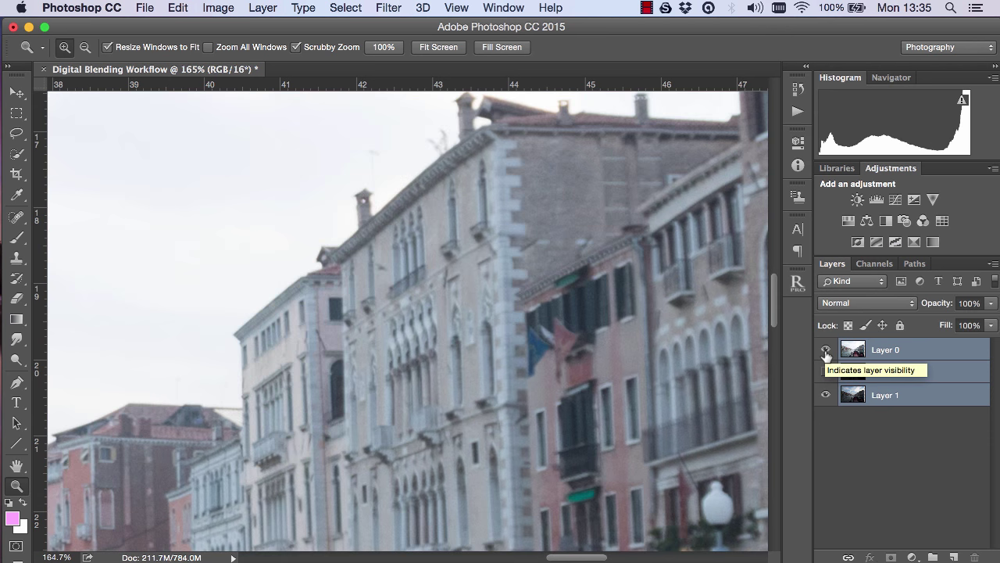
left_click(451, 52)
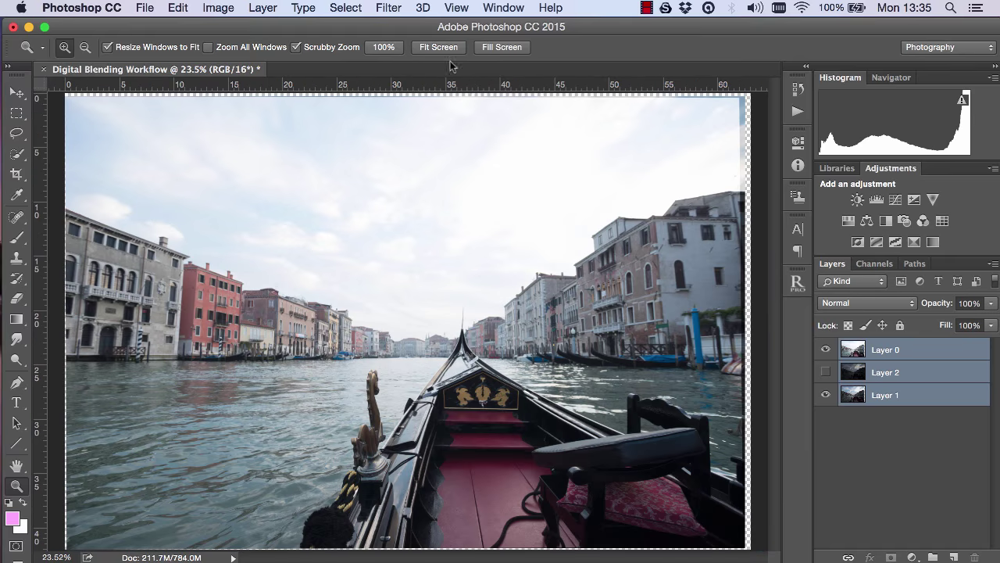
Choose the Lasso tool with 30 px feather, hide Layer 0 and select only Layer 1
left_click(16, 134)
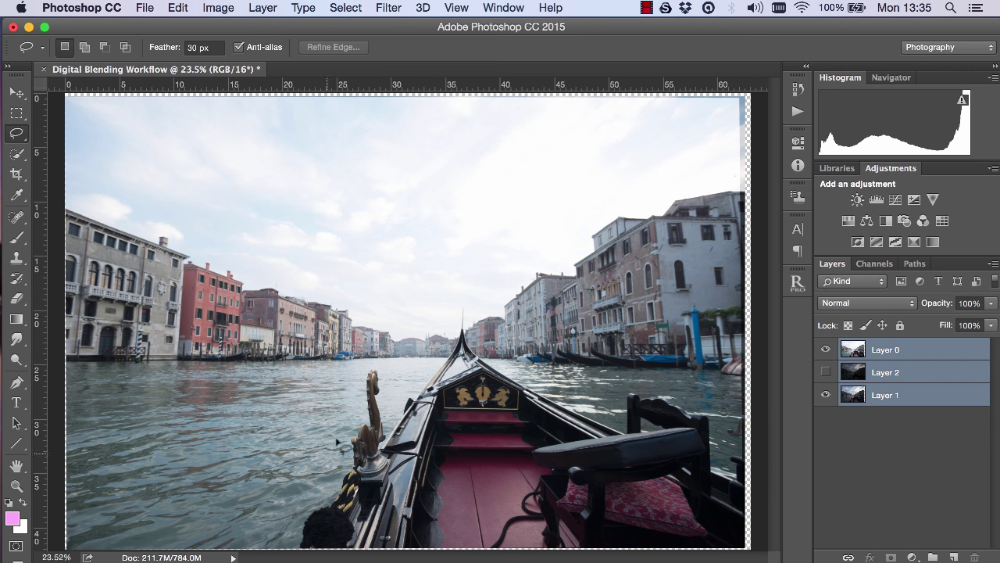
left_click(825, 349)
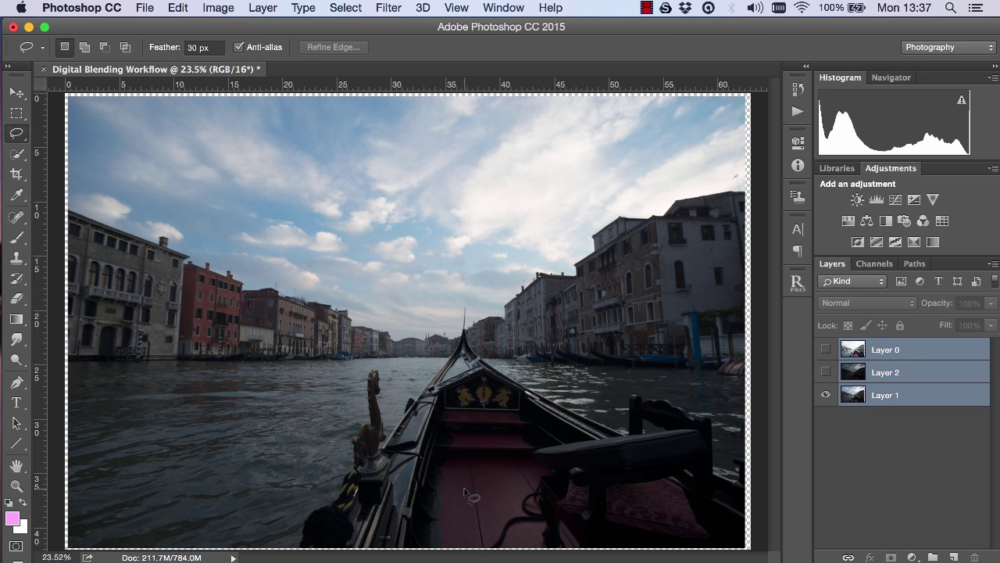
left_click(900, 399)
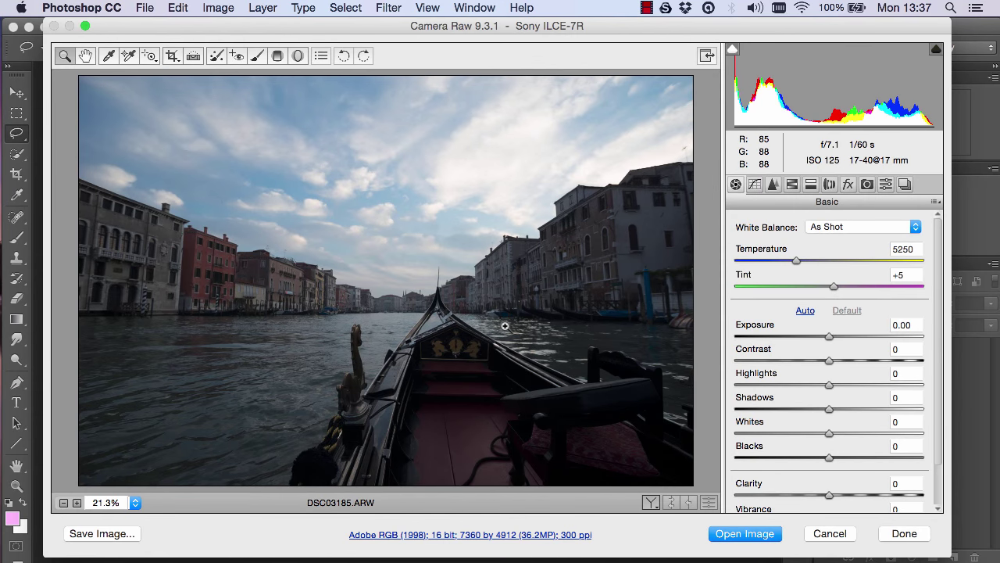
Open DSC03185 as a smart object in a new document, closing Camera Raw without changes
key("shift")
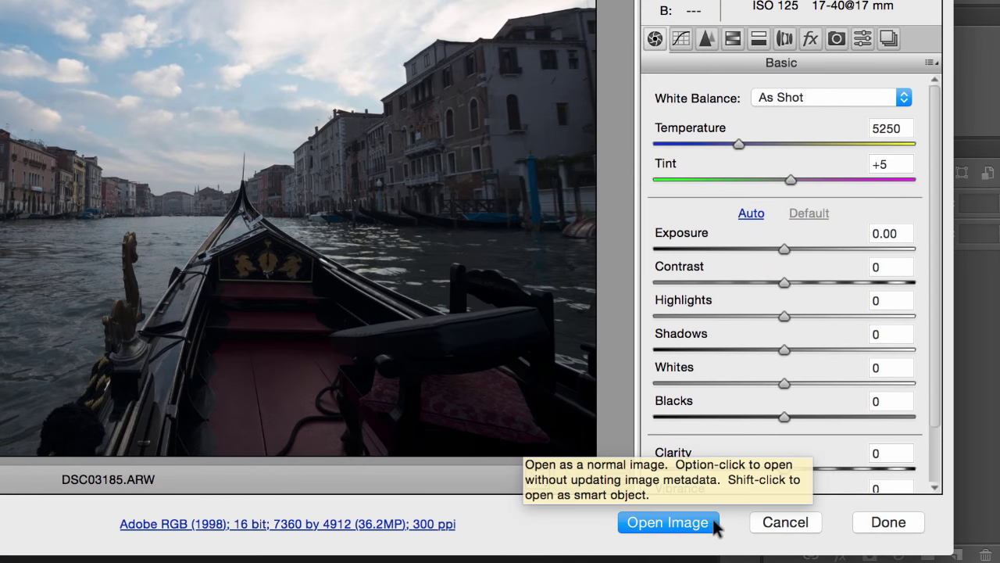
key("shift")
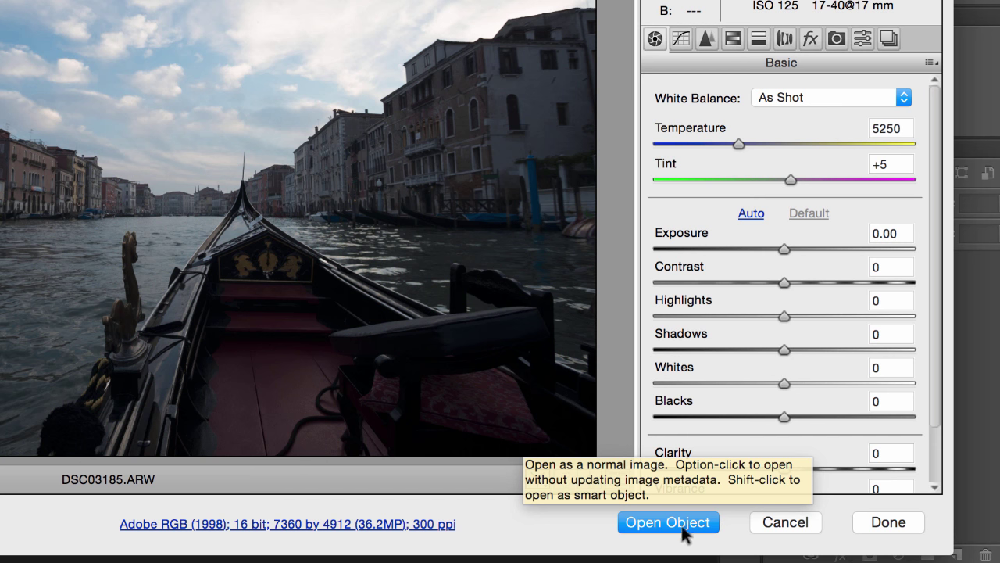
left_click(657, 527, "shift")
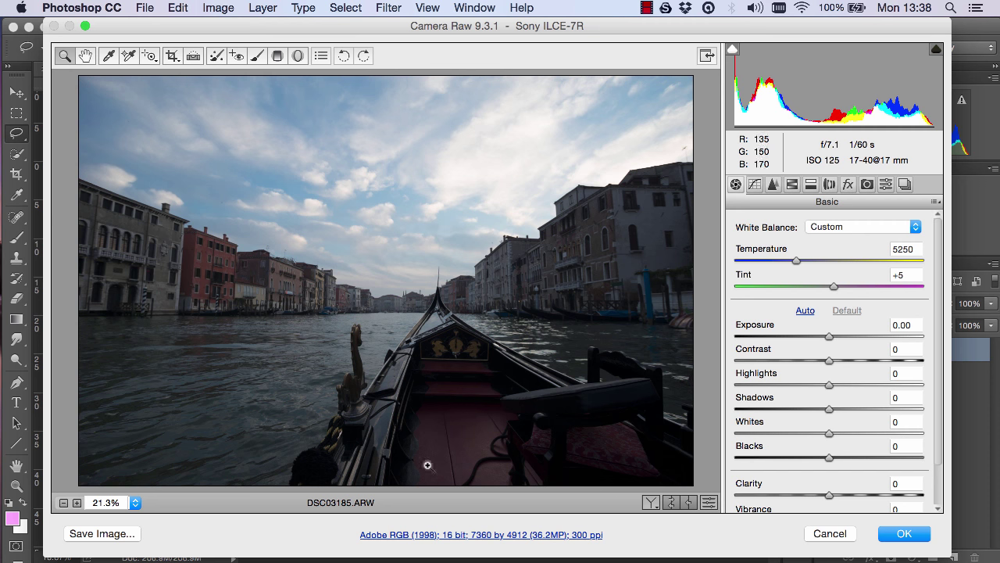
left_click(815, 539)
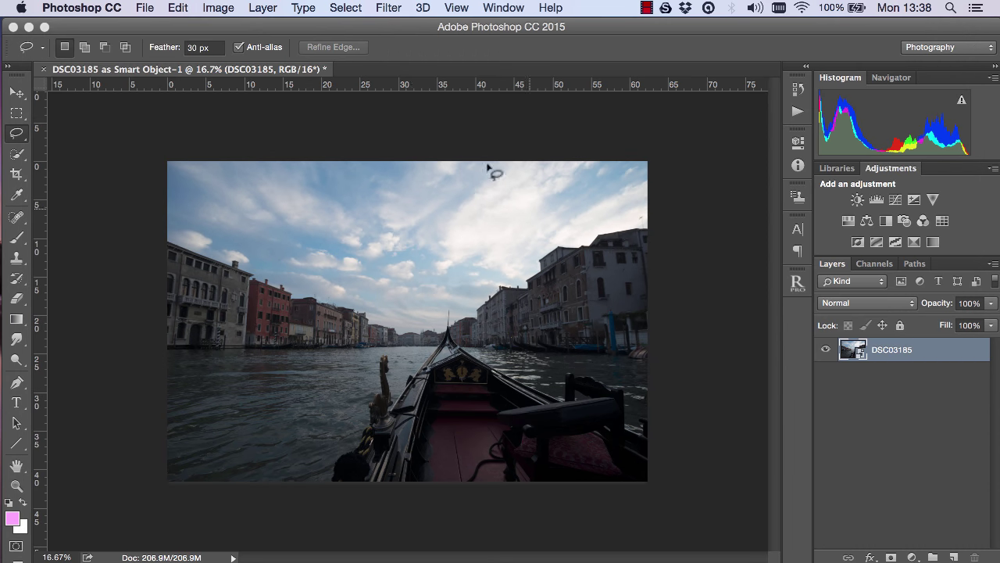
Open the Camera Raw Filter on the smart object, dismiss it unchanged, and fit the photo to the window
left_click(386, 8)
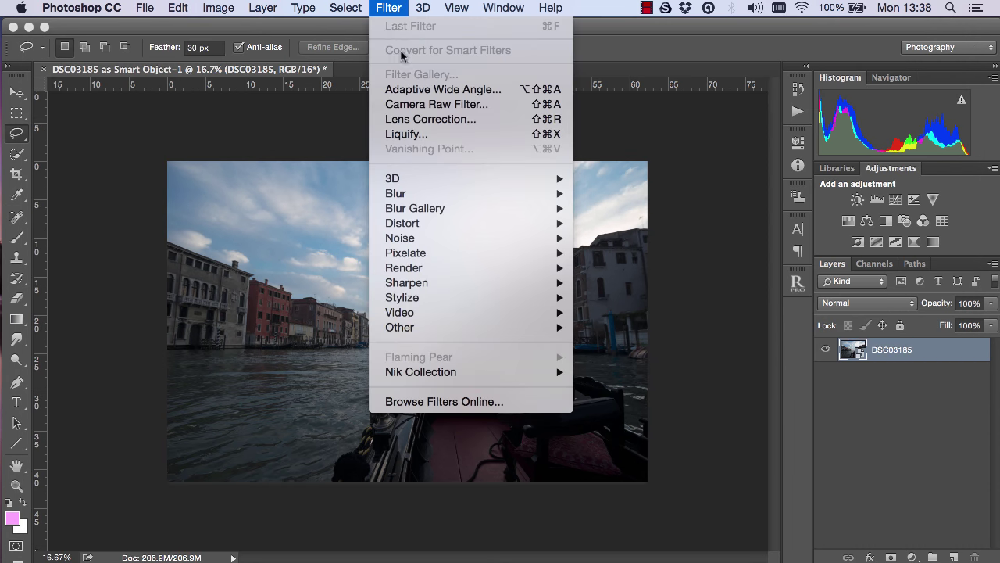
left_click(412, 104)
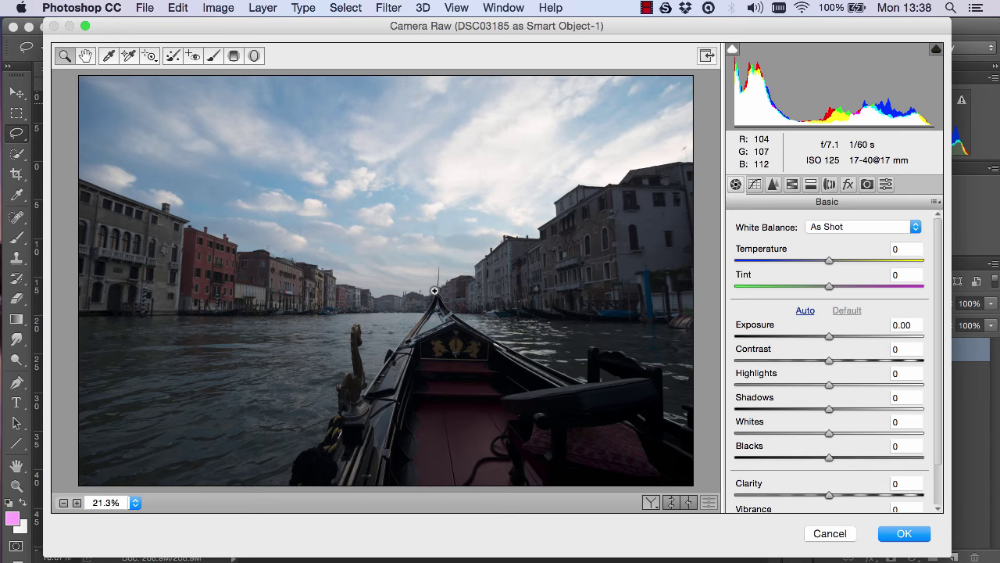
left_click(828, 533)
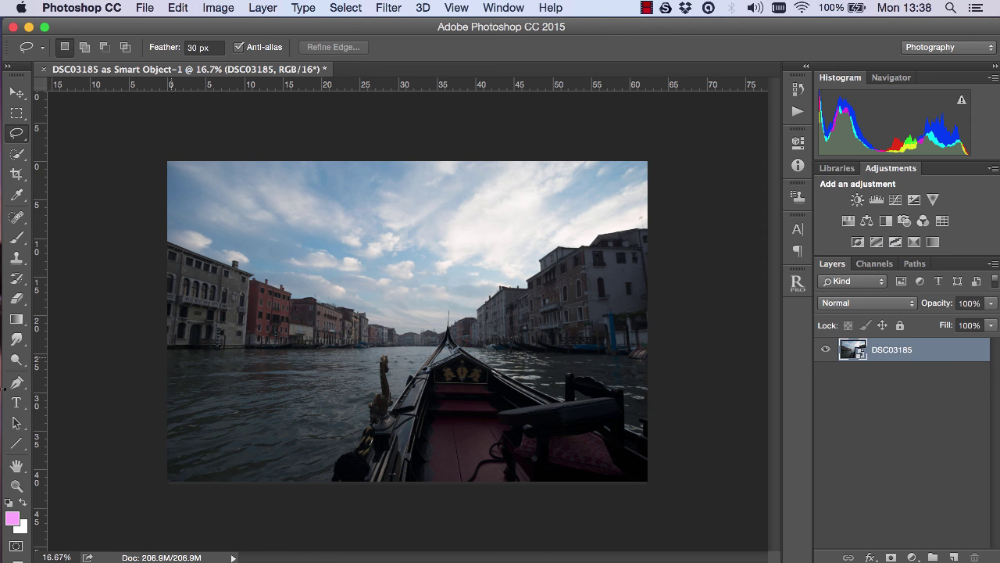
left_click(16, 485)
left_click(430, 49)
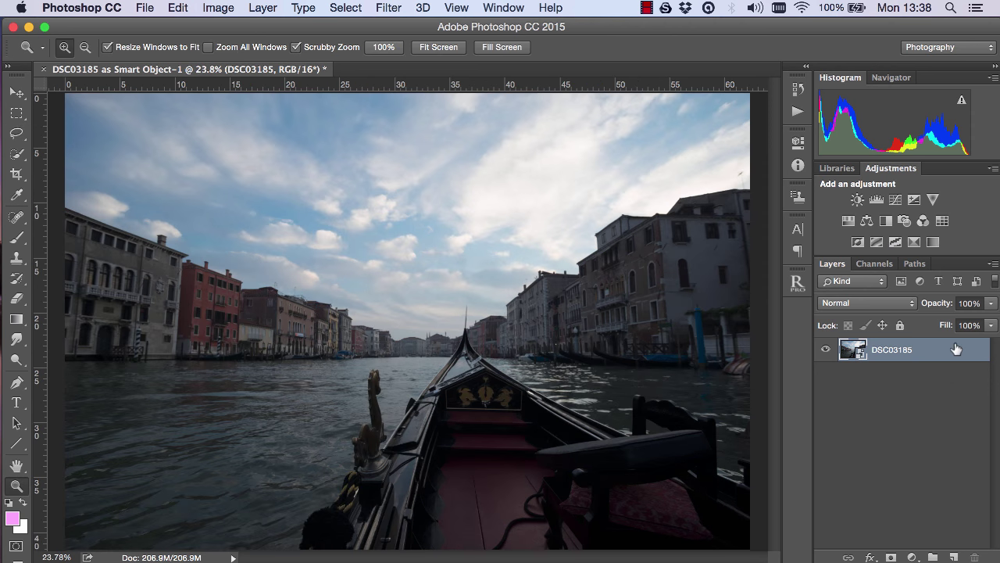
Create DSC03185 copy and copy 2 as new smart objects via copy, hiding copy 2
right_click(938, 354)
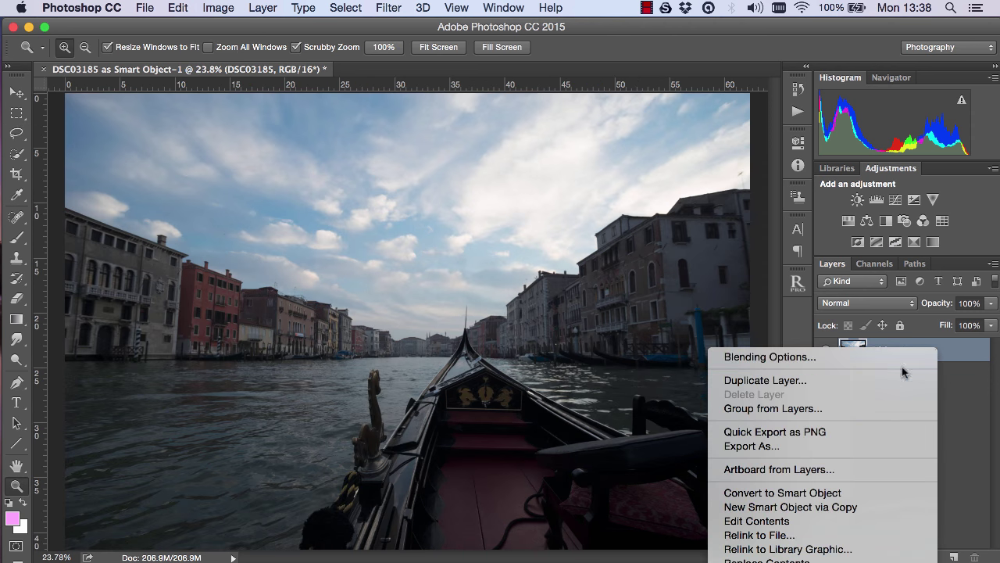
left_click(808, 506)
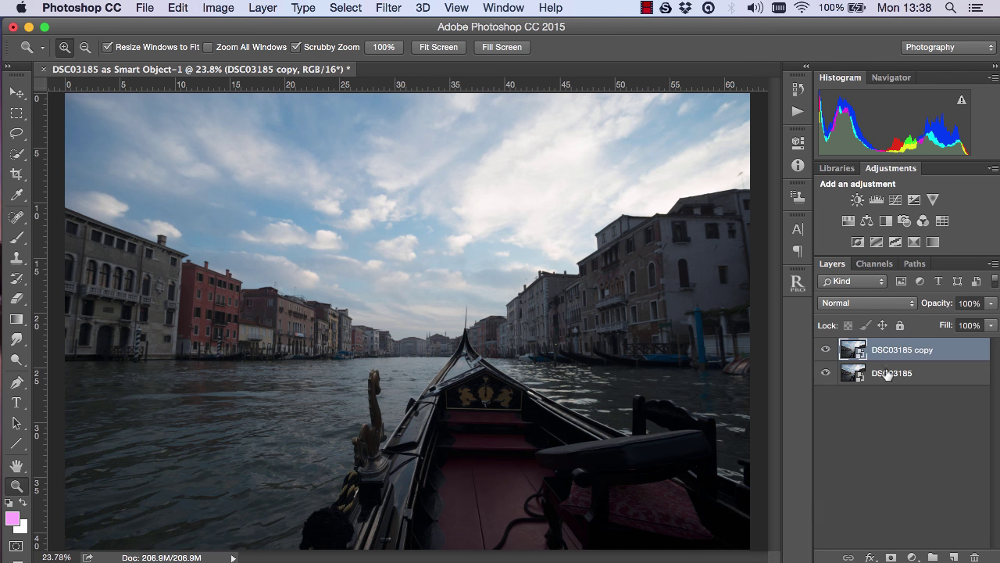
right_click(919, 351)
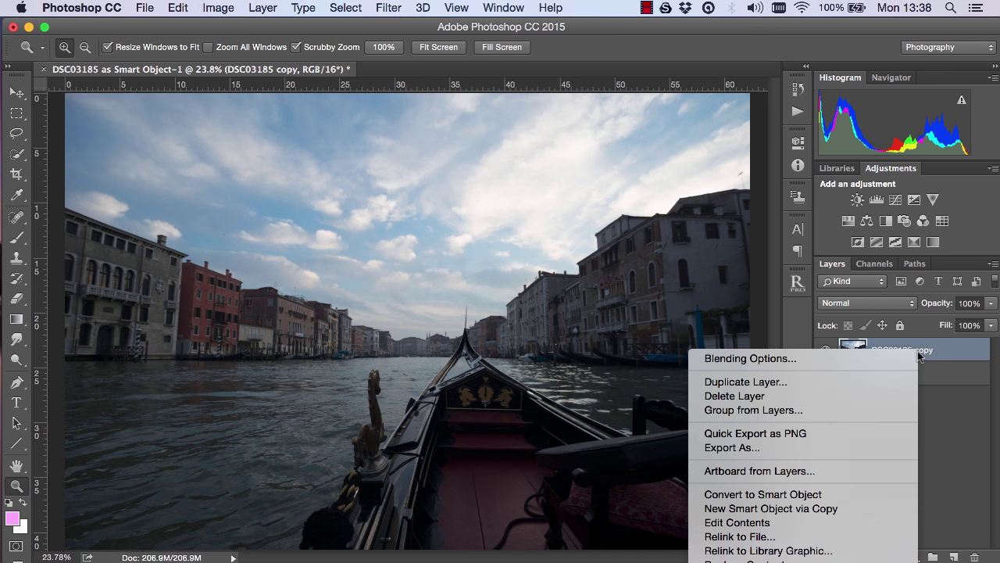
left_click(808, 508)
left_click(893, 376)
left_click(826, 350)
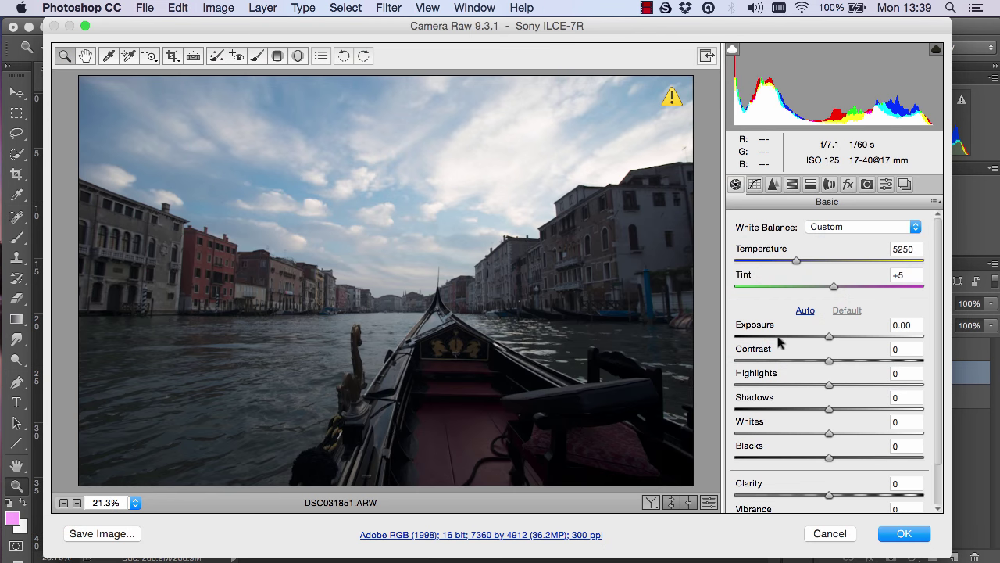
In Camera Raw set Highlights to -69 and Exposure to -0.20, and apply to the copy
left_click_drag(831, 386, 765, 383)
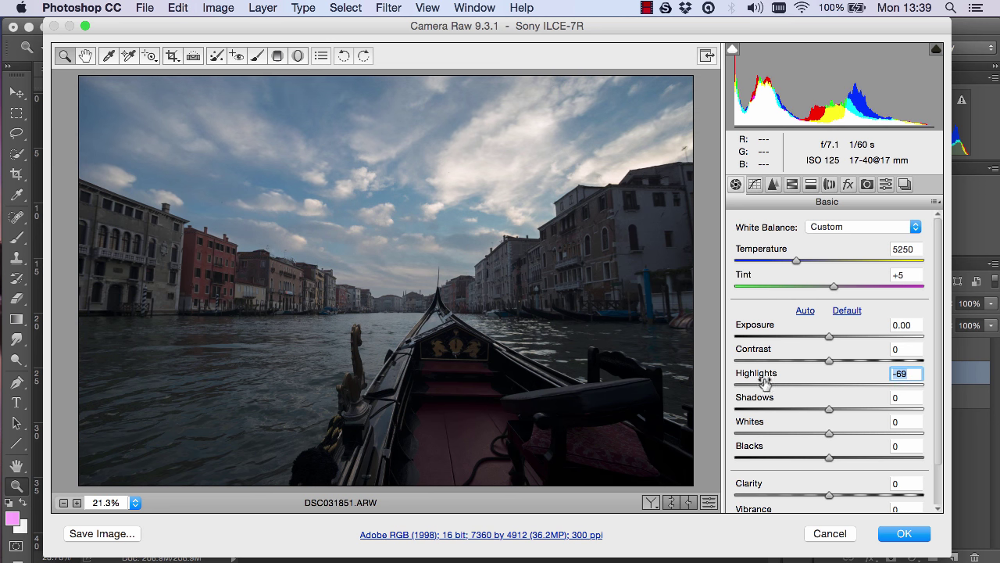
left_click_drag(829, 338, 826, 337)
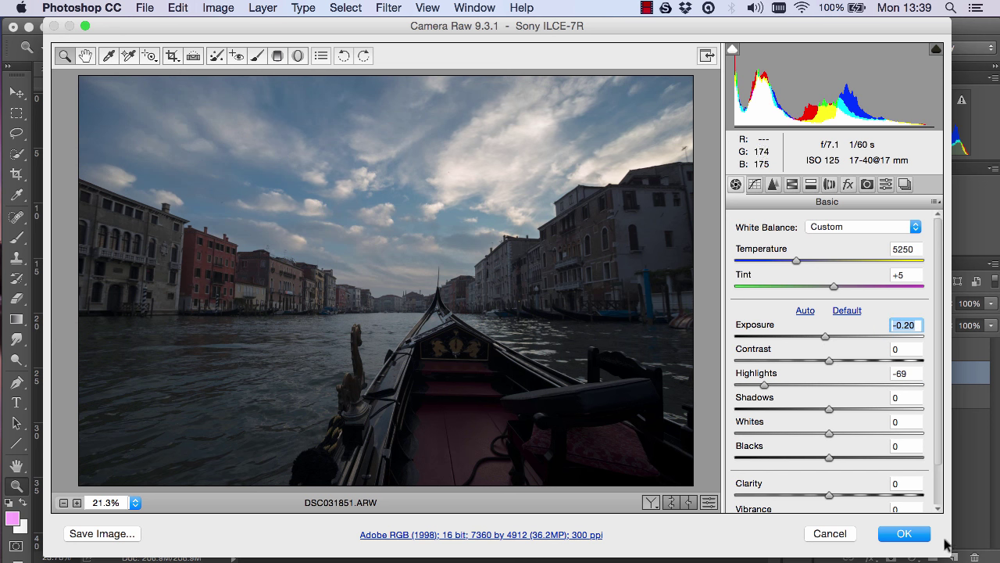
left_click(907, 535)
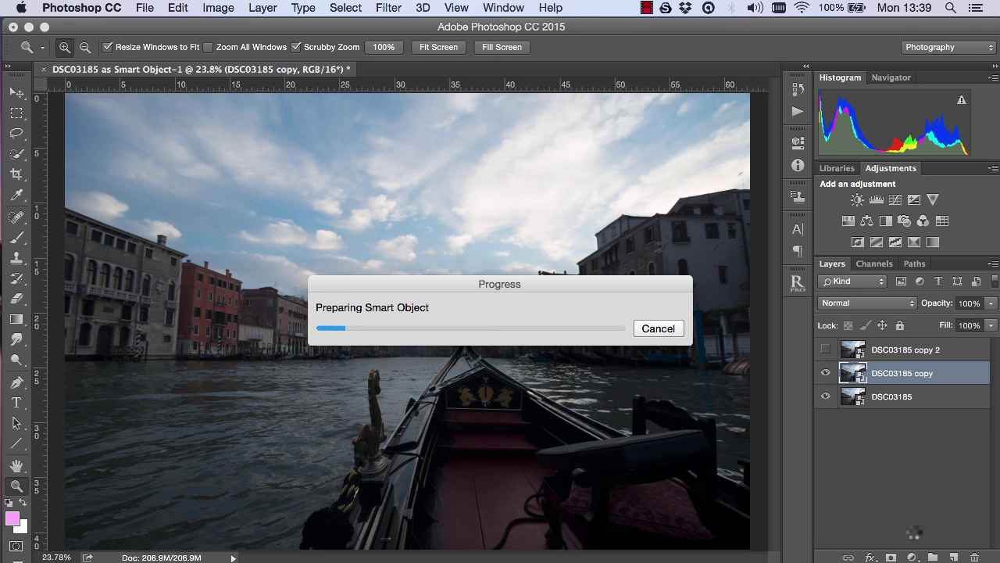
Compare the darkened copy against the base, then show and select DSC03185 copy 2
left_click(826, 376)
left_click(827, 376)
left_click(826, 376)
left_click(827, 375)
left_click(826, 349)
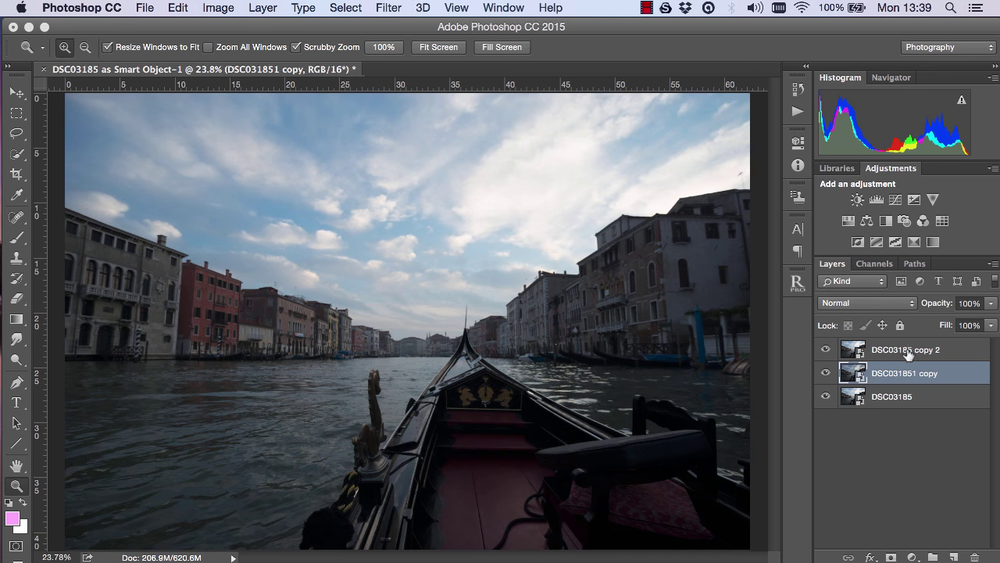
left_click(862, 353)
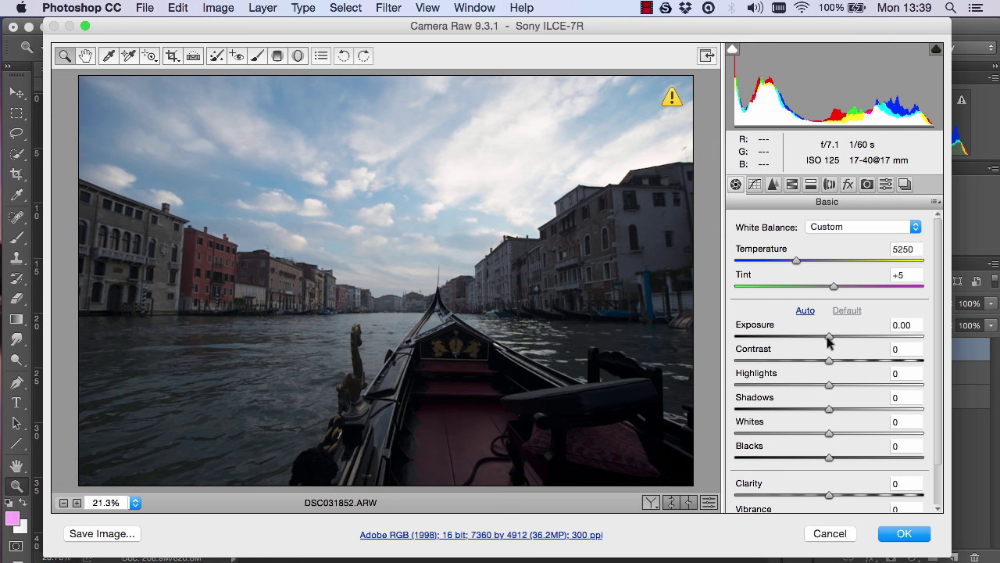
In Camera Raw set Exposure to +0.40 and Shadows to +48, and apply
left_click_drag(834, 337, 835, 336)
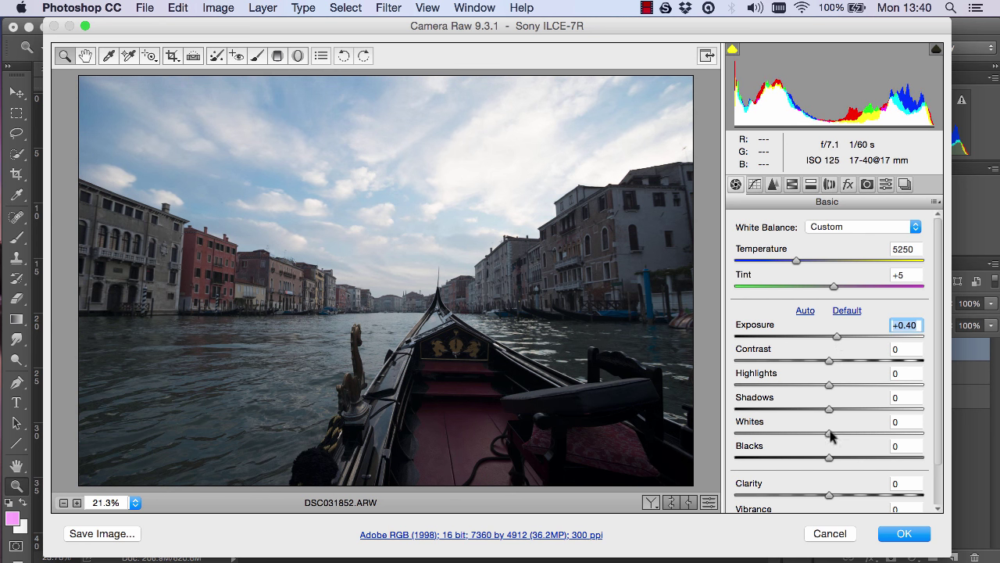
left_click_drag(832, 406, 877, 412)
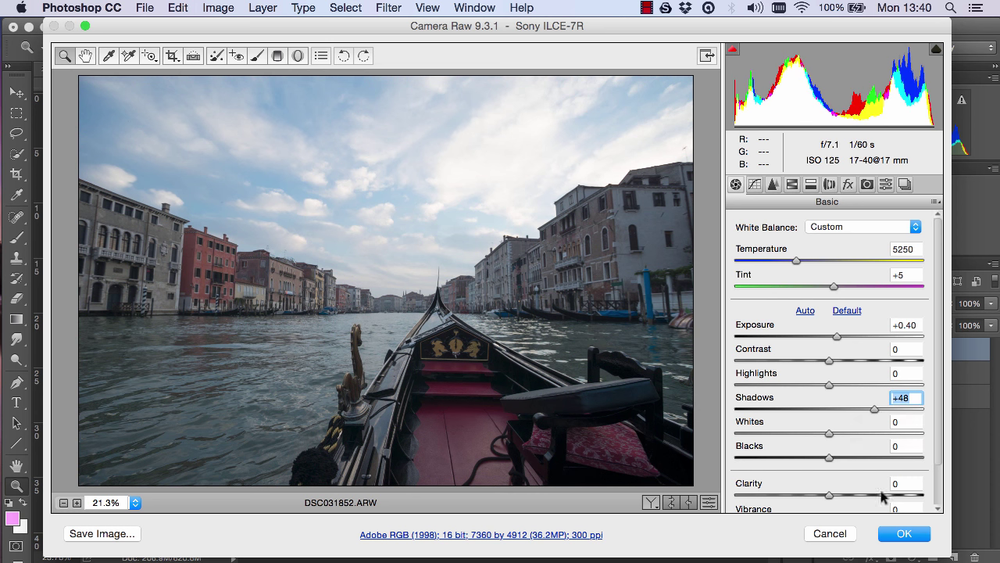
left_click(903, 533)
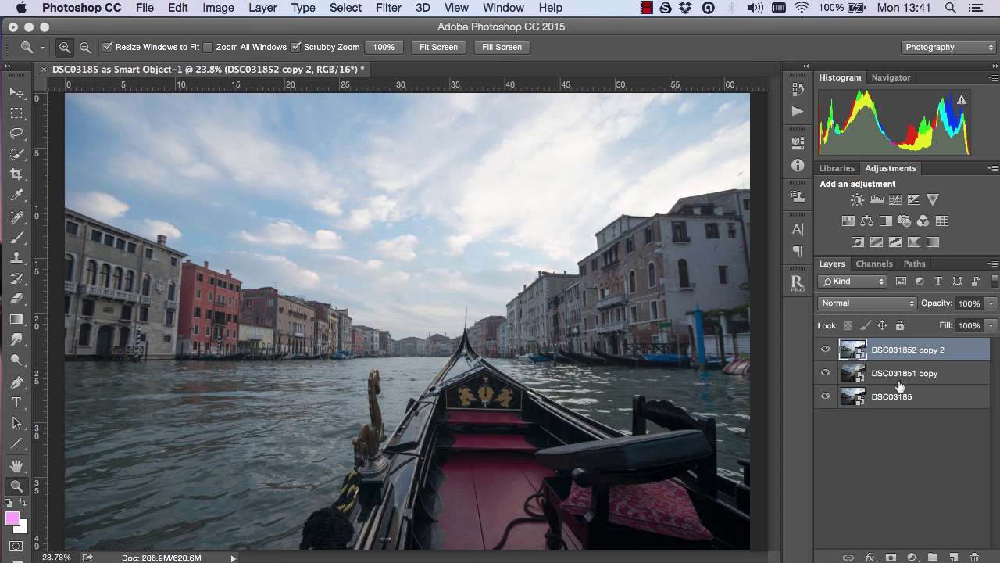
Toggle the dark copy against the base to compare skies, leave both copies hidden, and open Raya Pro
left_click(826, 350)
left_click(826, 373)
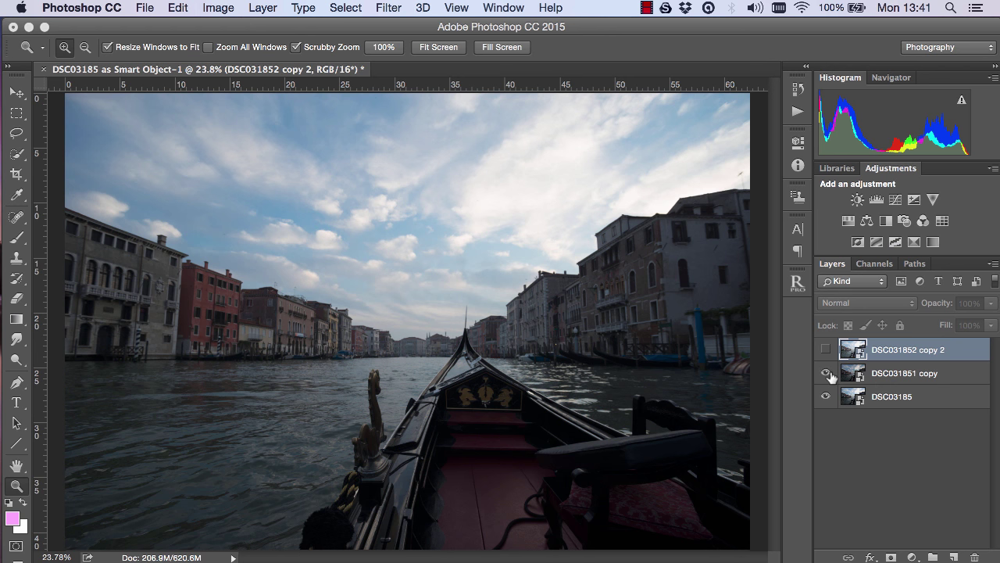
left_click(825, 373)
left_click(904, 375)
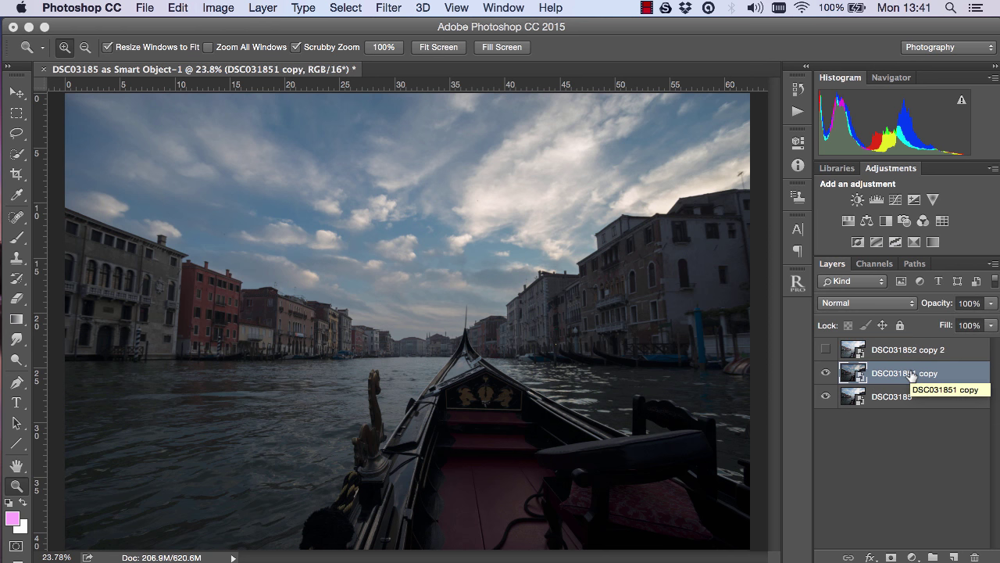
left_click(825, 372)
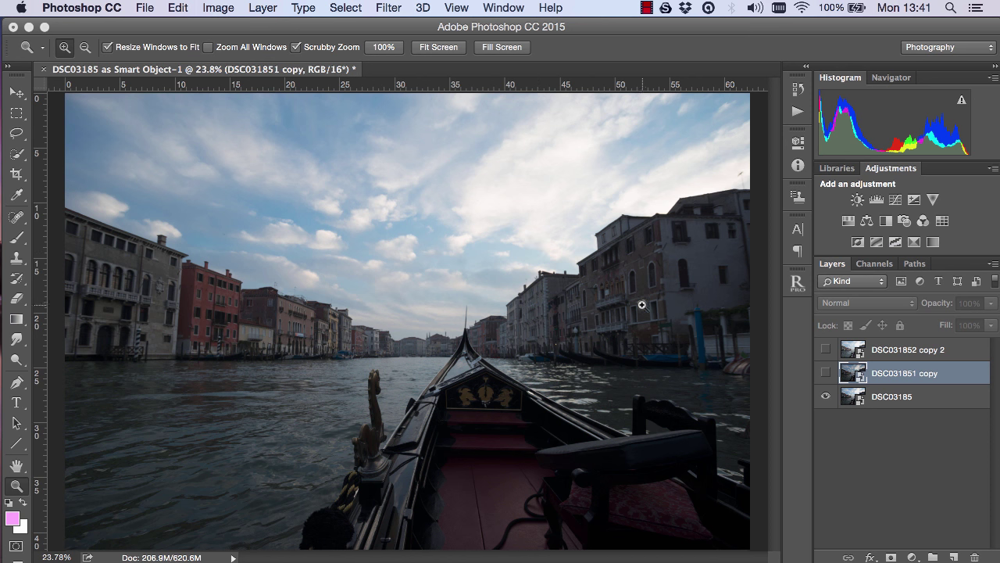
left_click(825, 372)
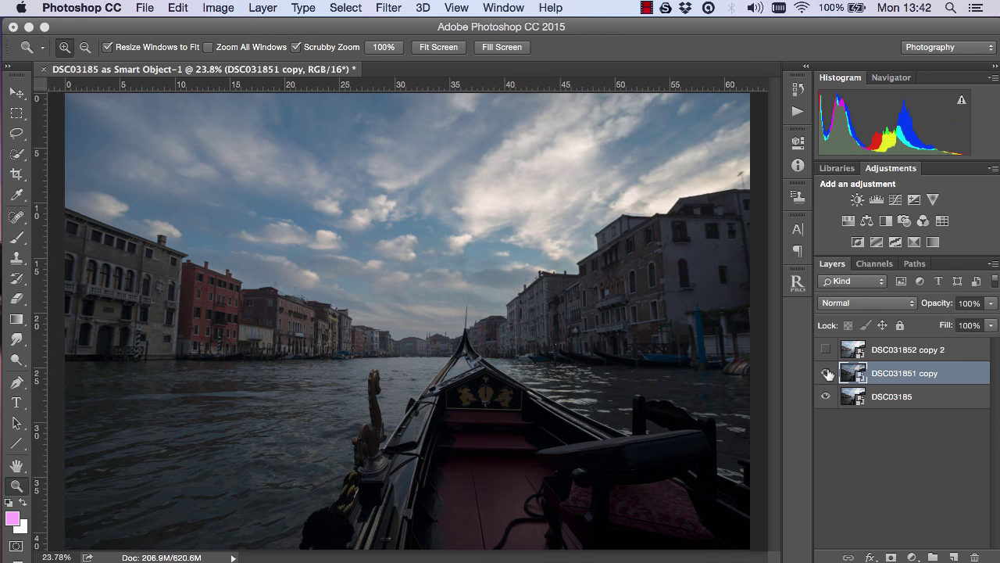
left_click(826, 374)
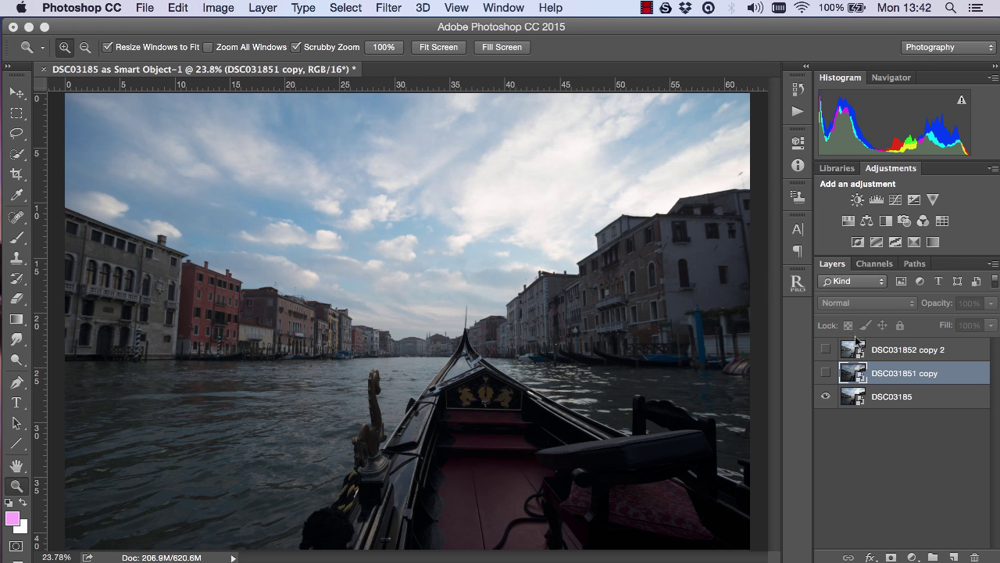
left_click(797, 282)
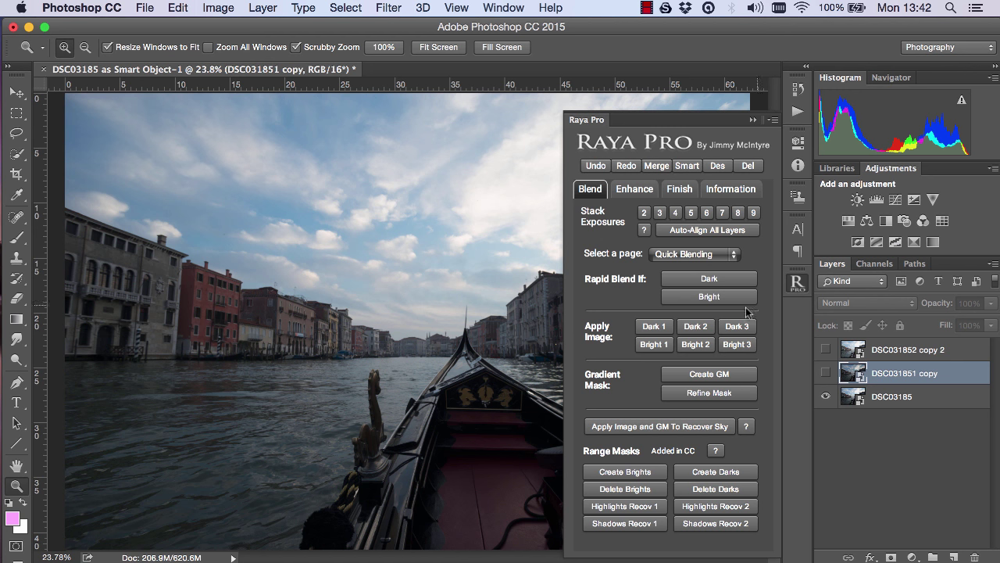
Apply a Dark 1 luminosity mask to DSC031851 copy and show the layer to compare the blend
left_click(650, 328)
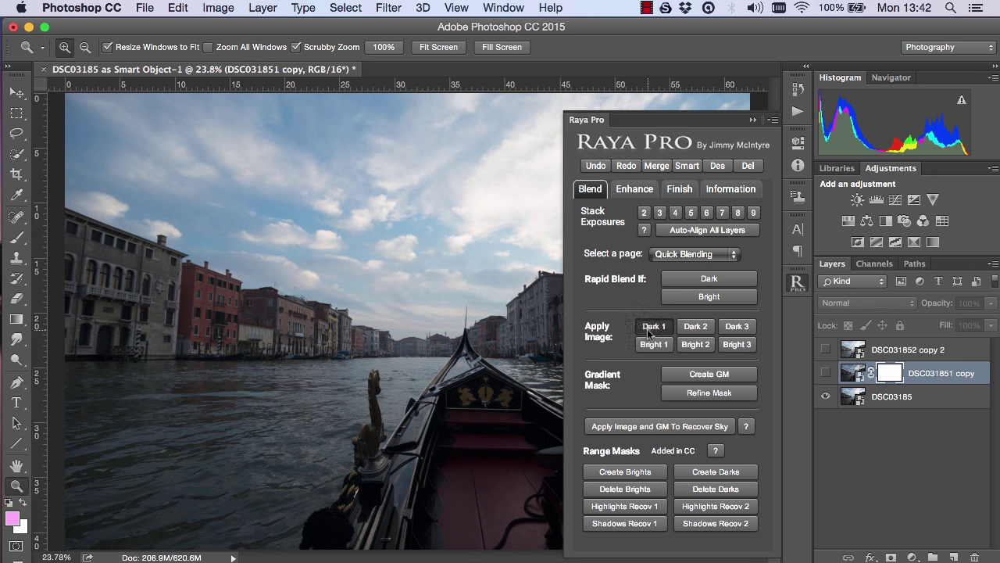
left_click(797, 282)
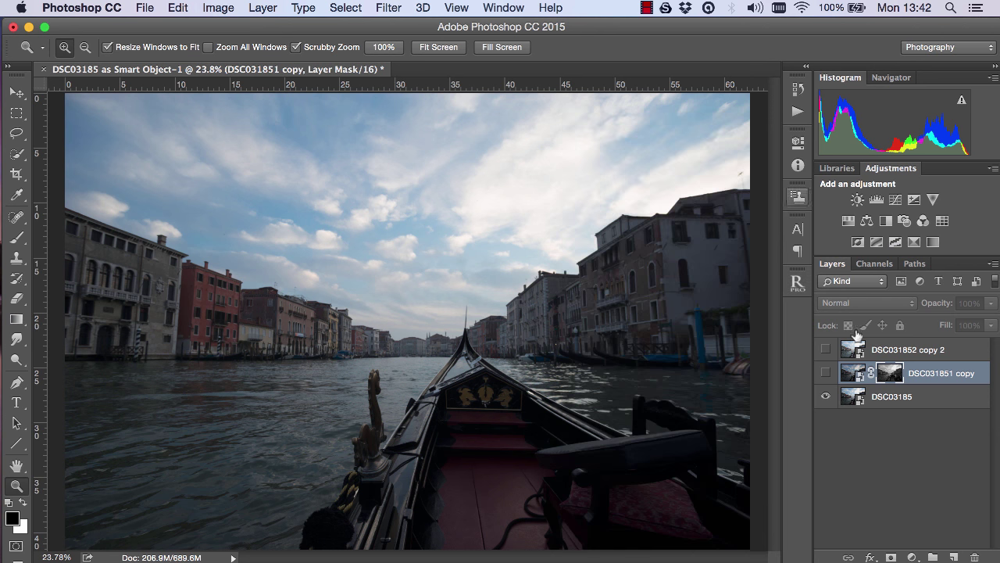
left_click(825, 373)
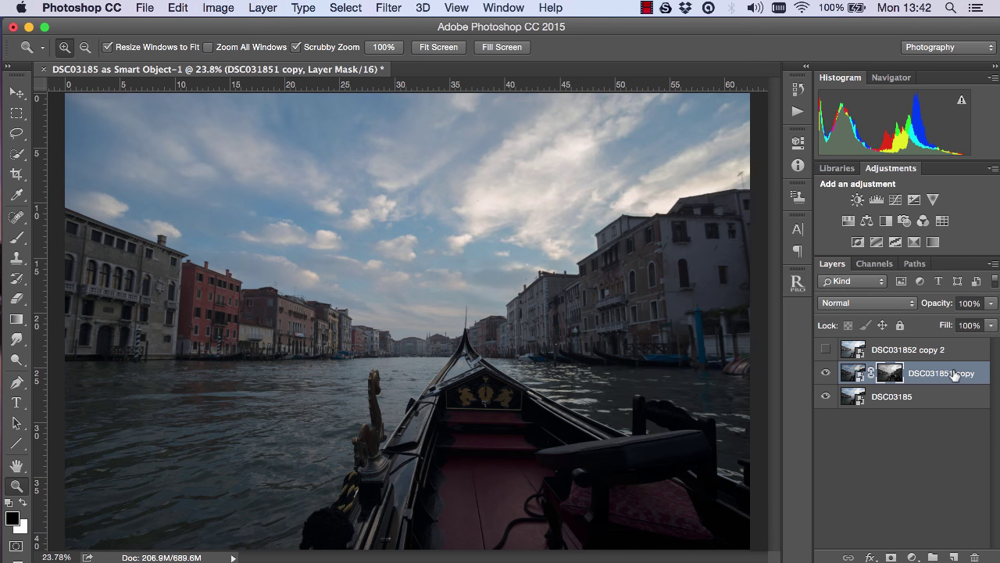
left_click(825, 373)
left_click(825, 373)
left_click(824, 374)
left_click(824, 375)
left_click(825, 375)
left_click(824, 374)
Disable and re-enable the layer mask, toggling the layer to compare the sky blend
right_click(889, 376)
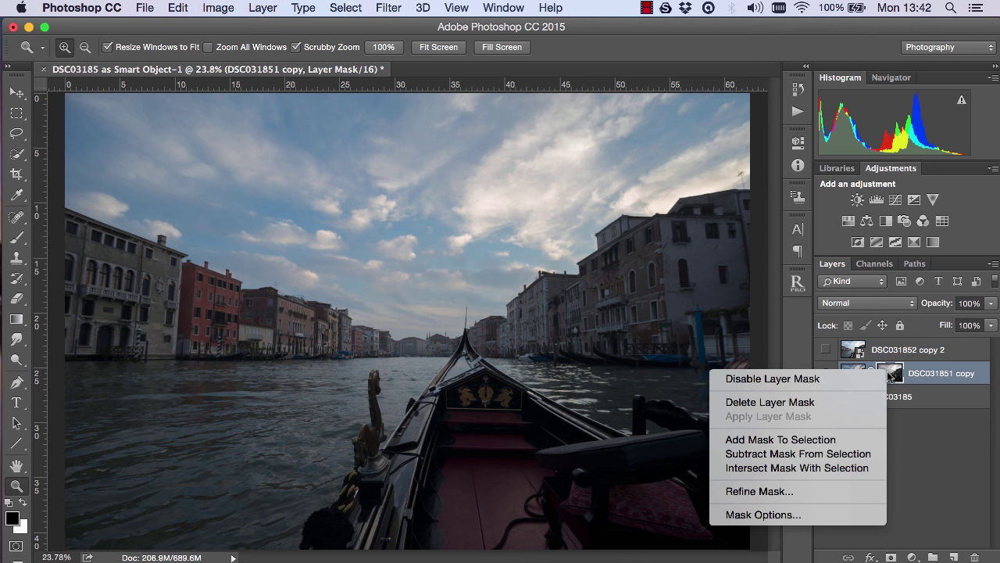
left_click(865, 381)
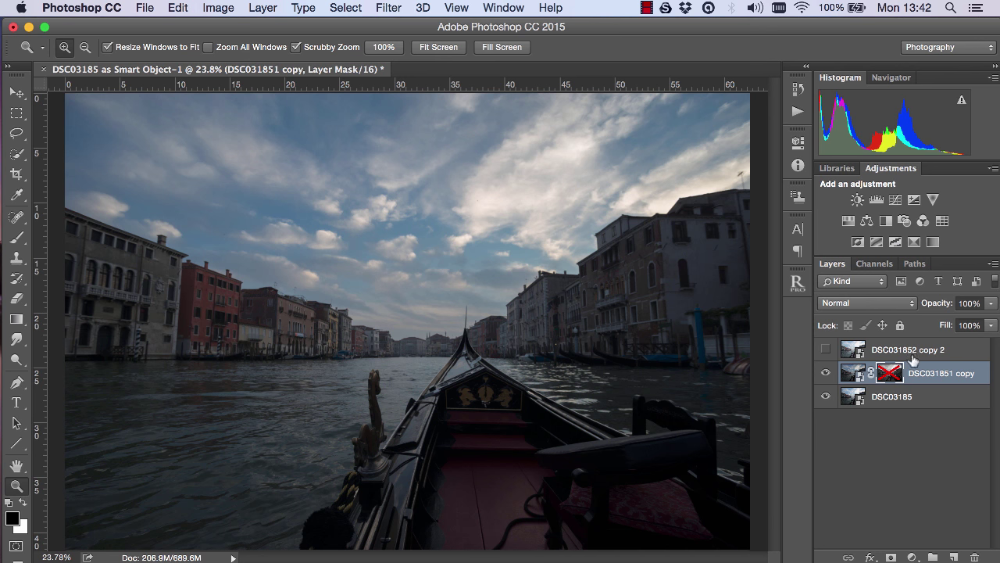
left_click(892, 373, "shift")
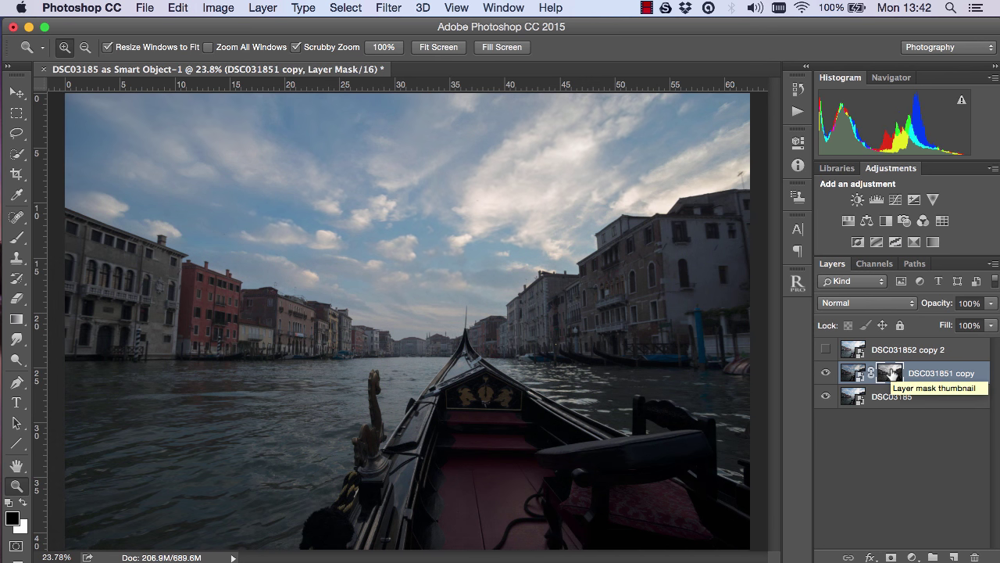
left_click(826, 374)
left_click(826, 373)
left_click(827, 373)
left_click(827, 373)
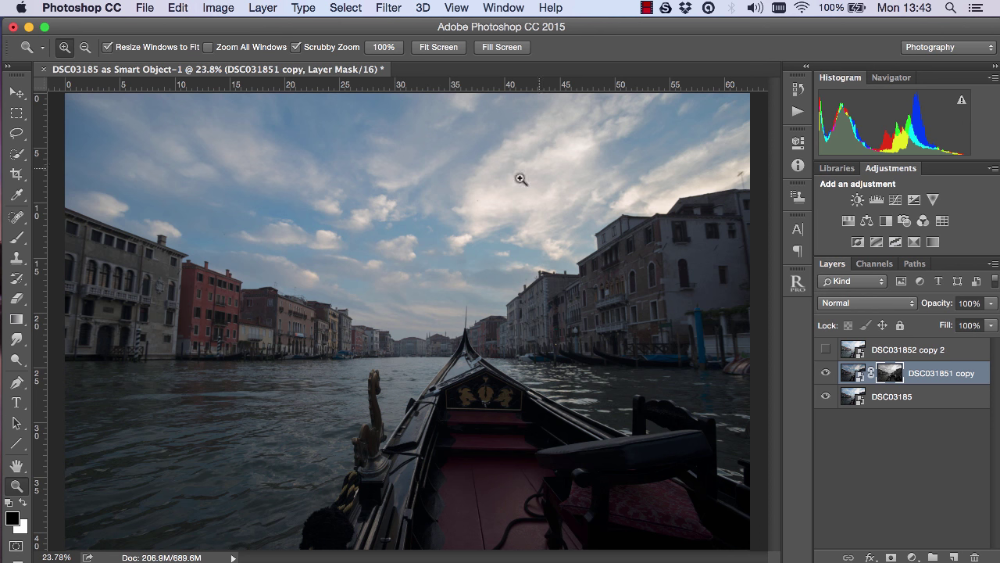
Add a Photo Filter adjustment clipped to the DSC031851 copy layer
left_click(904, 221)
right_click(951, 379)
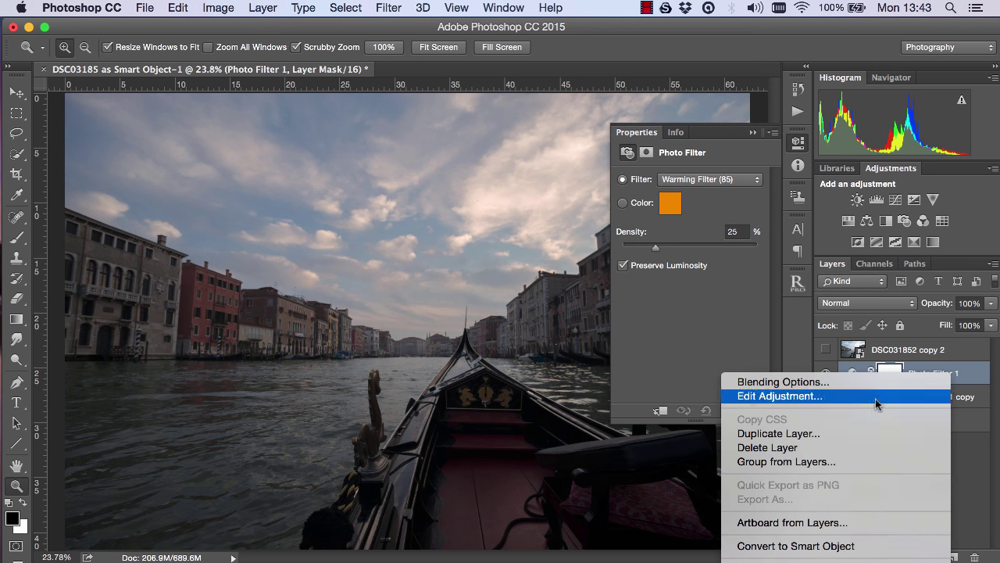
scroll(836, 547, "down", 5)
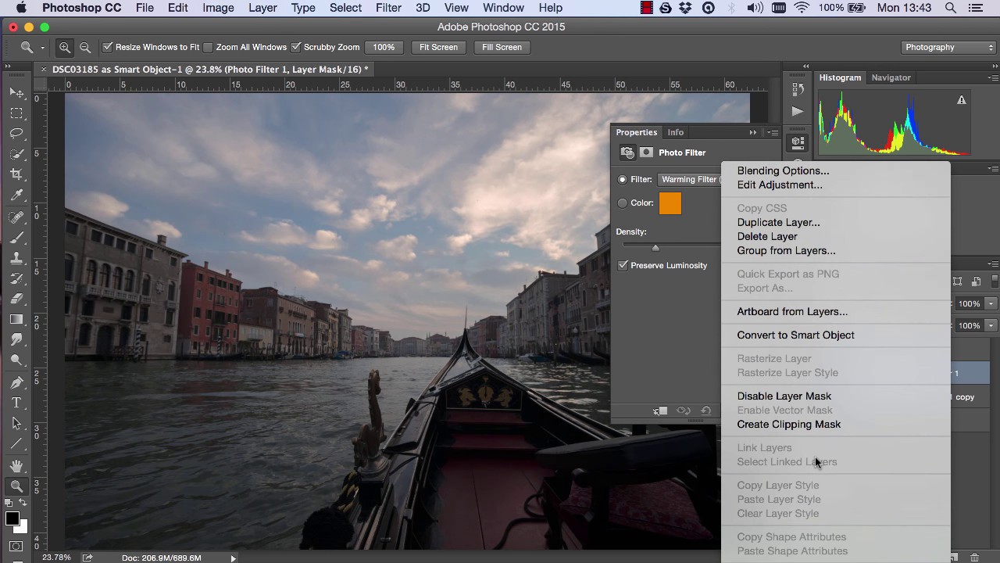
left_click(803, 426)
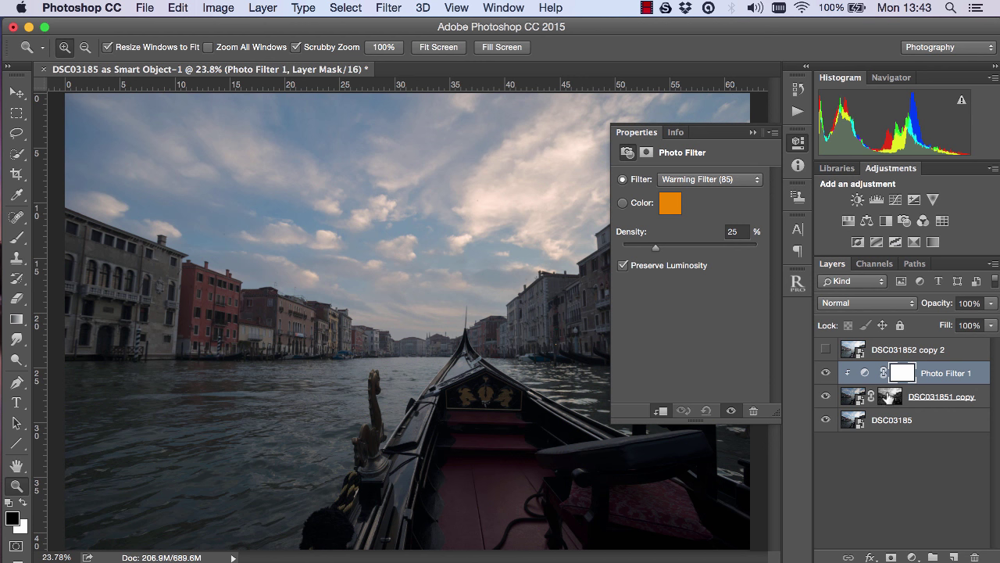
Set the photo filter to Warming Filter (LBA) at 36% density and compare it on and off
left_click(715, 180)
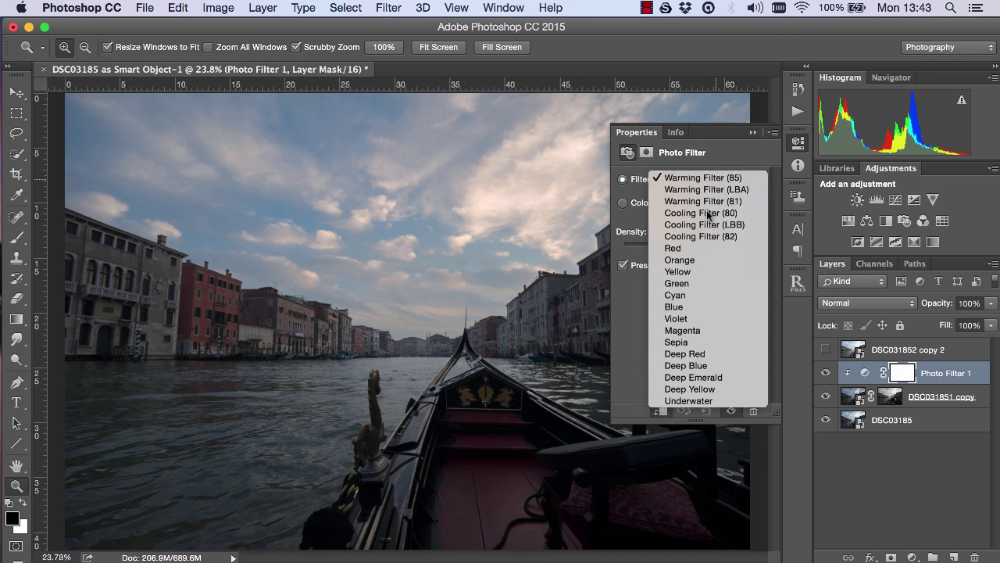
left_click(714, 200)
left_click_drag(696, 247, 671, 252)
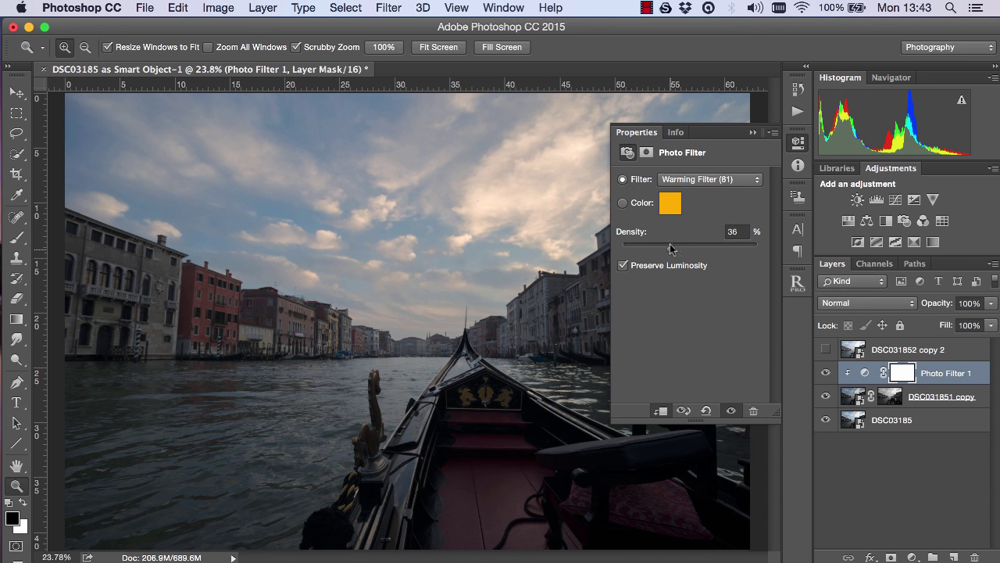
left_click(710, 179)
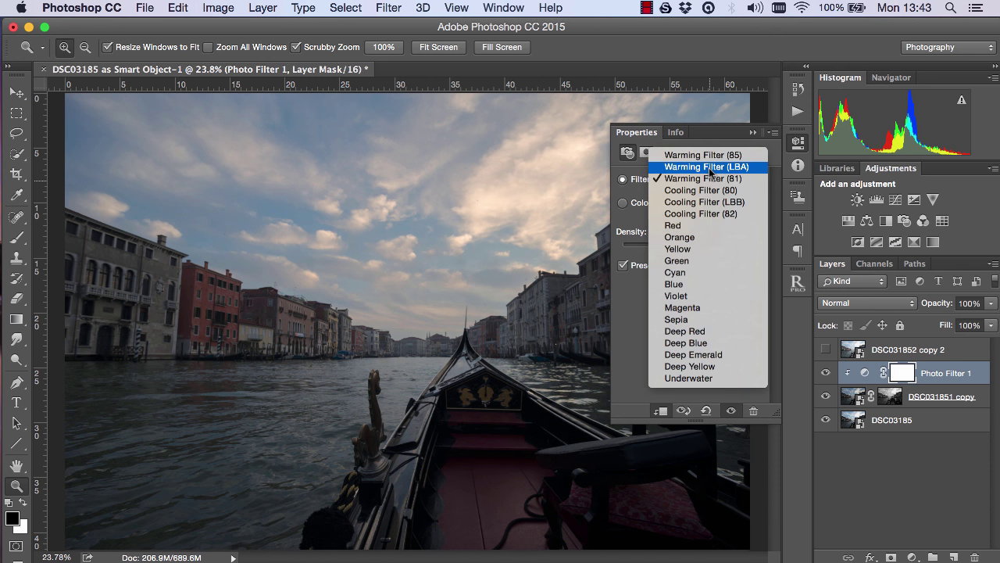
left_click(709, 166)
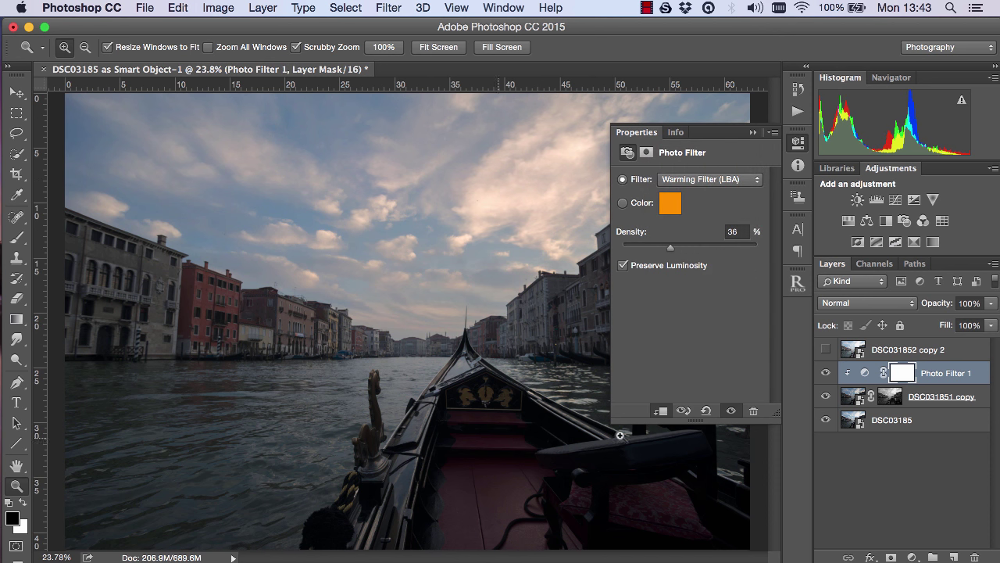
left_click(754, 132)
left_click(825, 374)
left_click(825, 374)
left_click(825, 373)
left_click(825, 374)
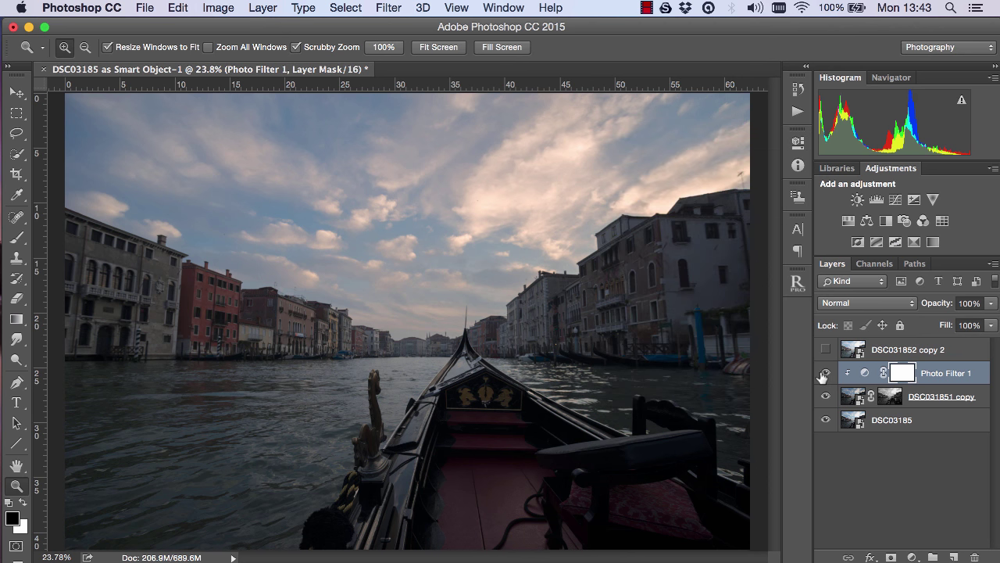
Add a Curves 1 adjustment clipped to the dark exposure
left_click(896, 200)
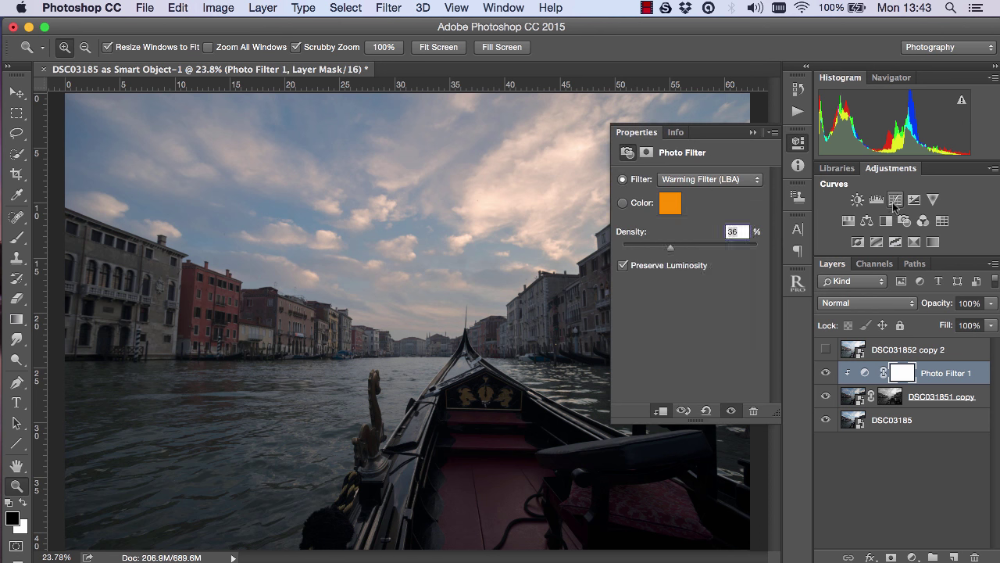
right_click(936, 375)
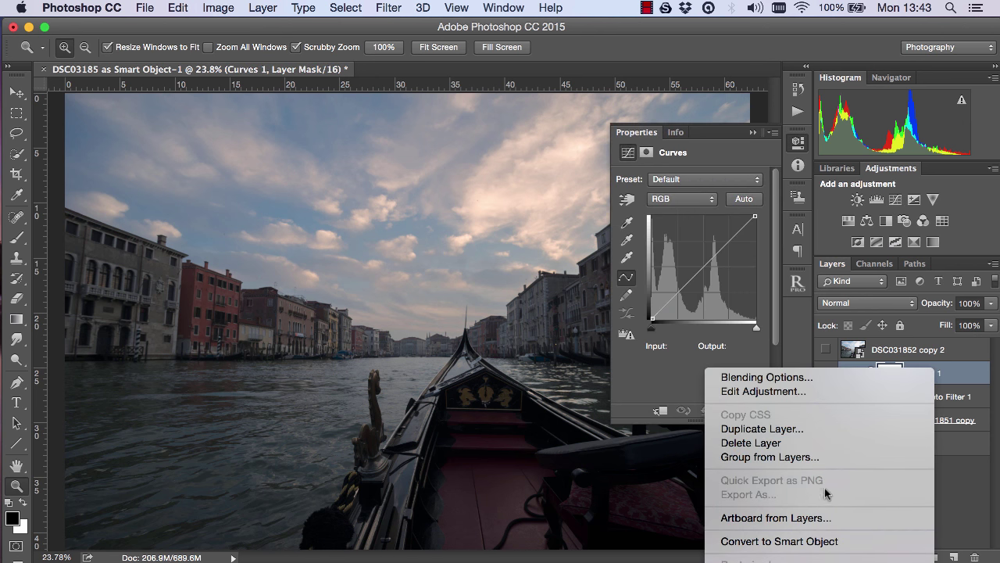
left_click(804, 519)
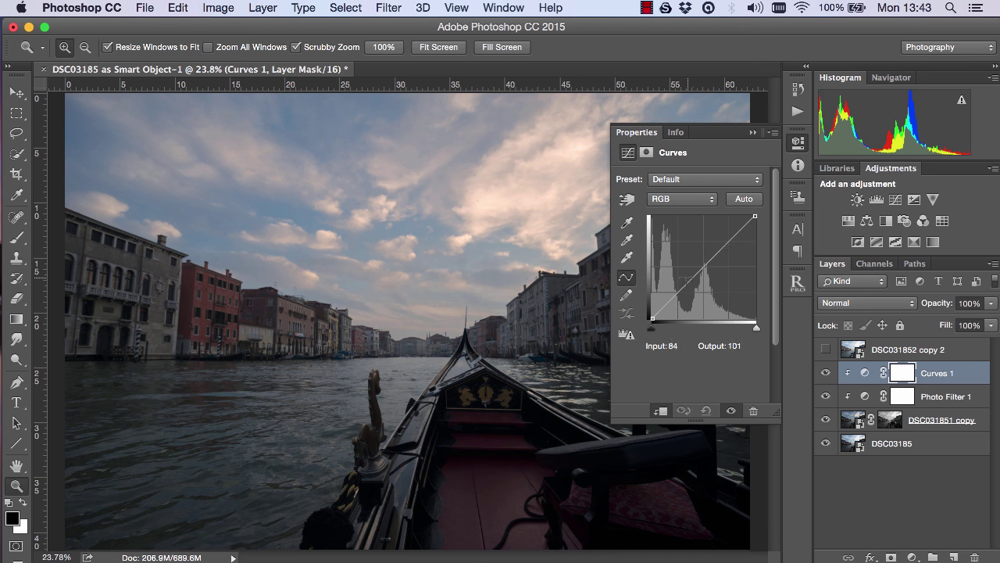
Raise a midtone and a highlight point on the curve to brighten the dark exposure
left_click_drag(688, 275, 684, 276)
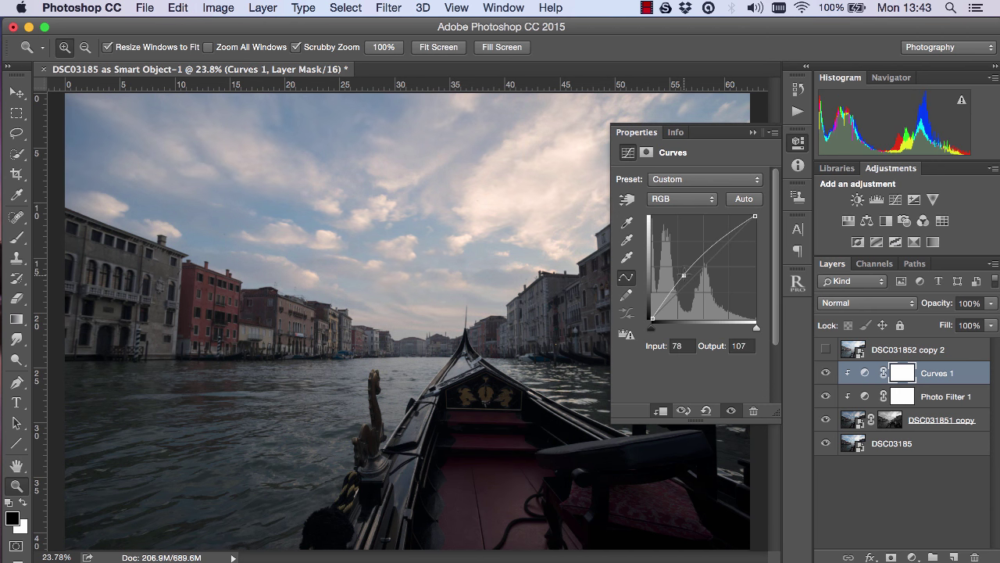
left_click_drag(737, 235, 737, 231)
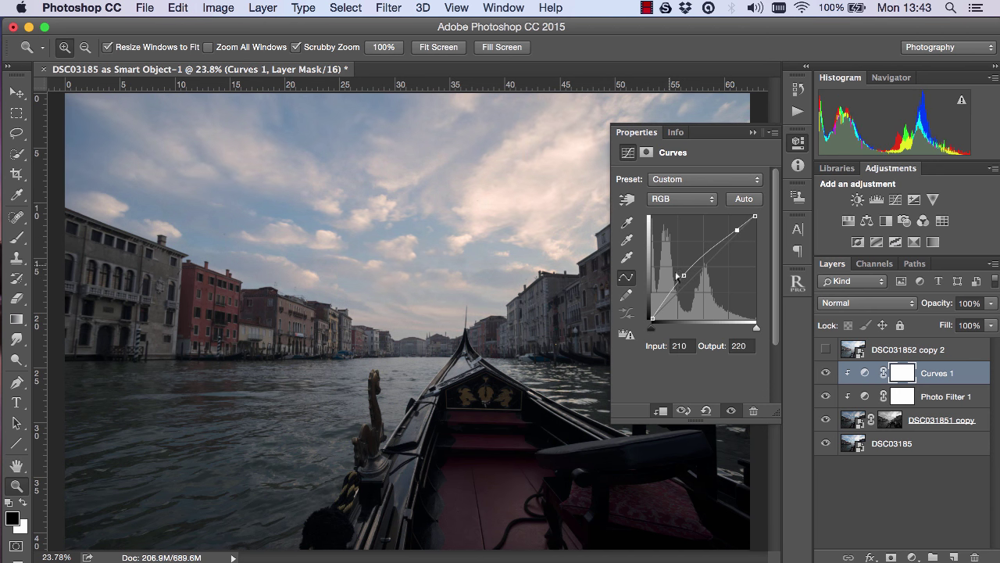
left_click_drag(683, 272, 680, 271)
left_click_drag(734, 230, 738, 224)
left_click_drag(682, 273, 684, 281)
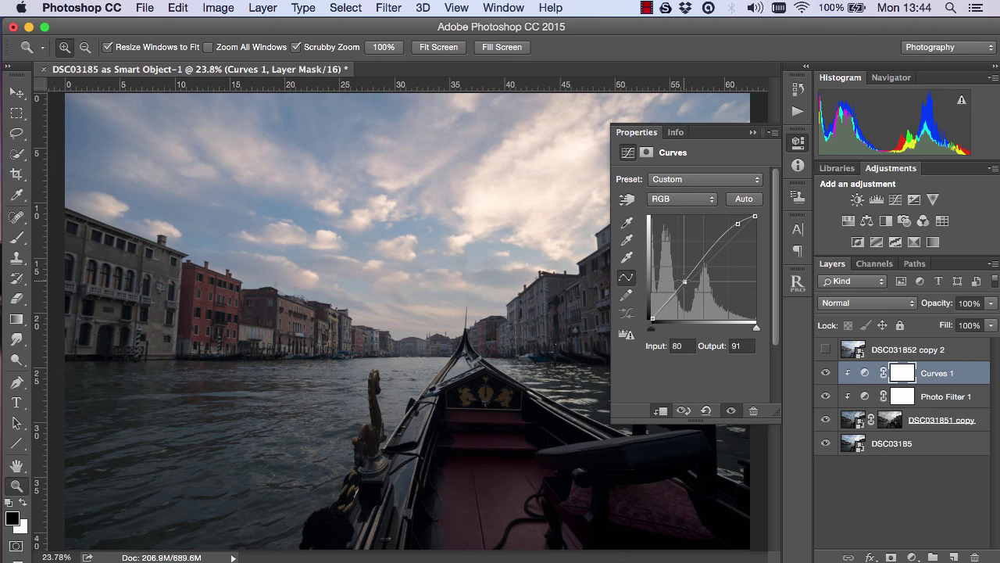
left_click_drag(737, 223, 726, 226)
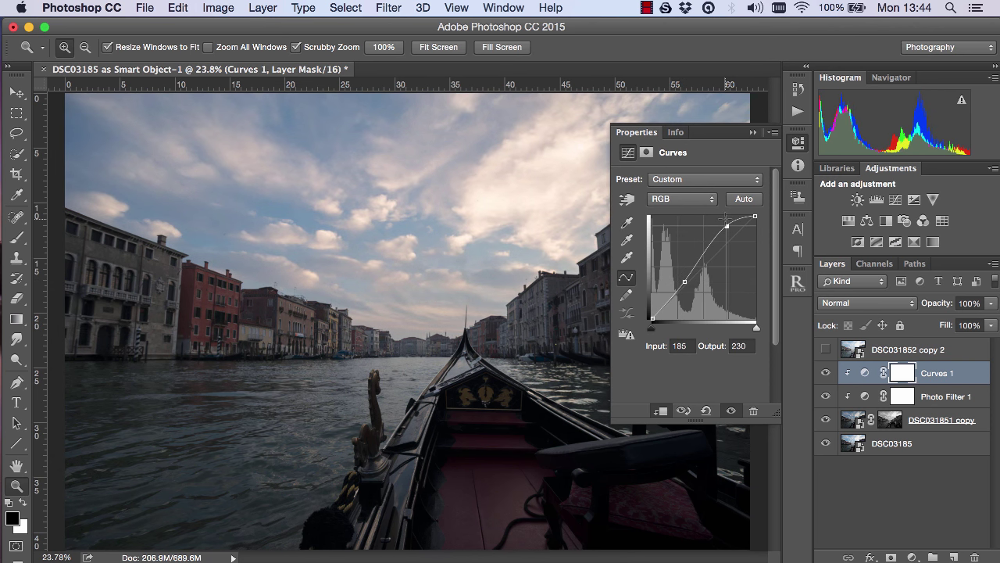
left_click(798, 142)
Set Curves 1 opacity to 63% and toggle the adjustments to compare
left_click(826, 373)
left_click(825, 373)
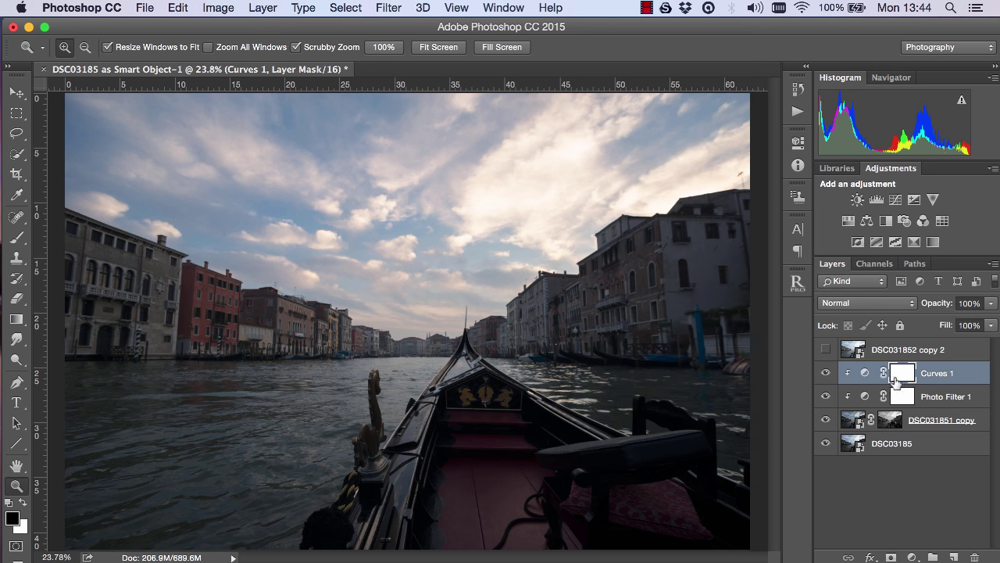
left_click_drag(941, 307, 912, 306)
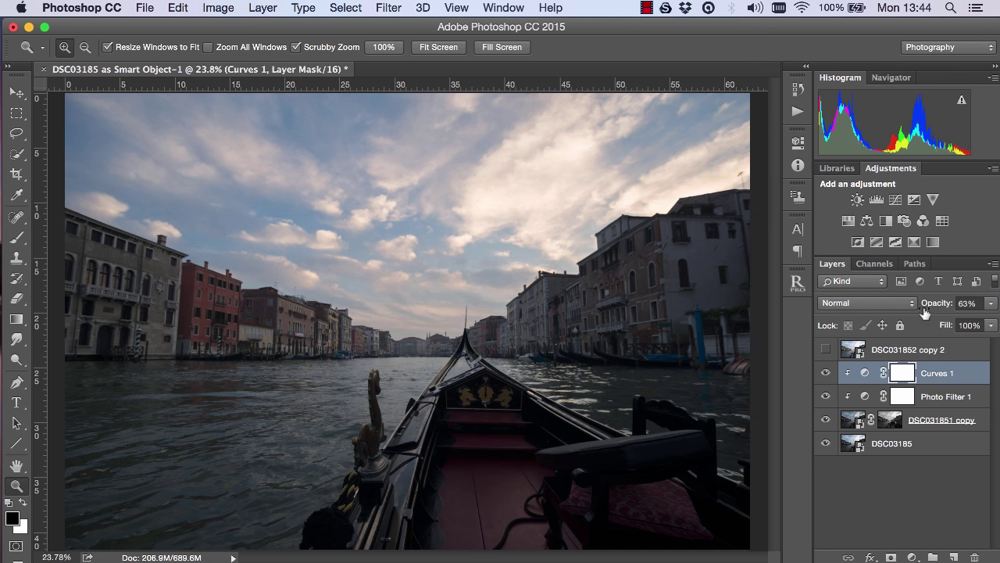
left_click(827, 397)
left_click_drag(826, 397, 826, 373)
Delete the Photo Filter 1 and Curves 1 adjustment layers
left_click(949, 399)
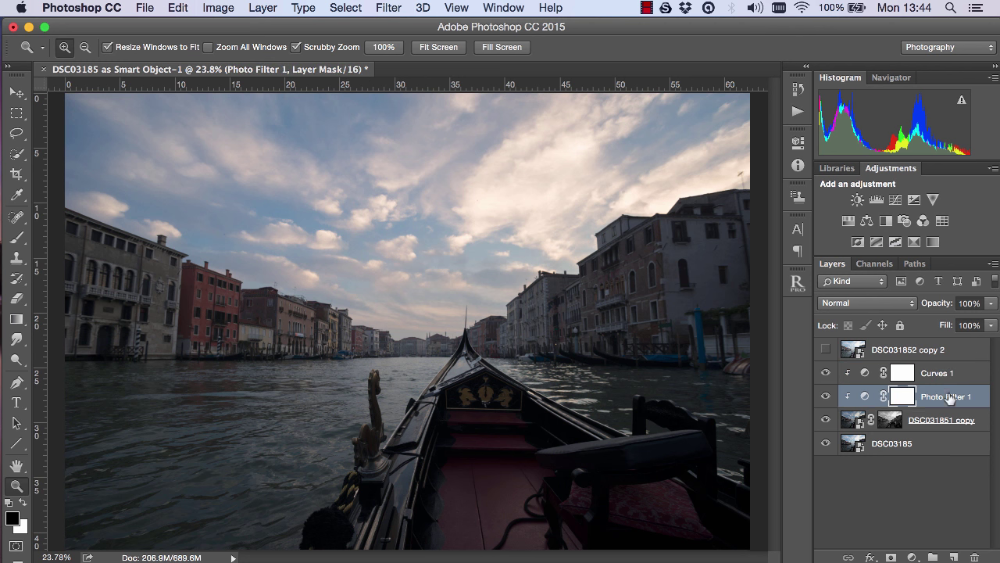
left_click_drag(949, 399, 974, 556)
left_click(960, 378)
left_click_drag(960, 378, 974, 556)
Re-develop DSC031851 copy in Camera Raw with Temperature 6500, Tint +19 and Clarity +13
double_click(862, 379)
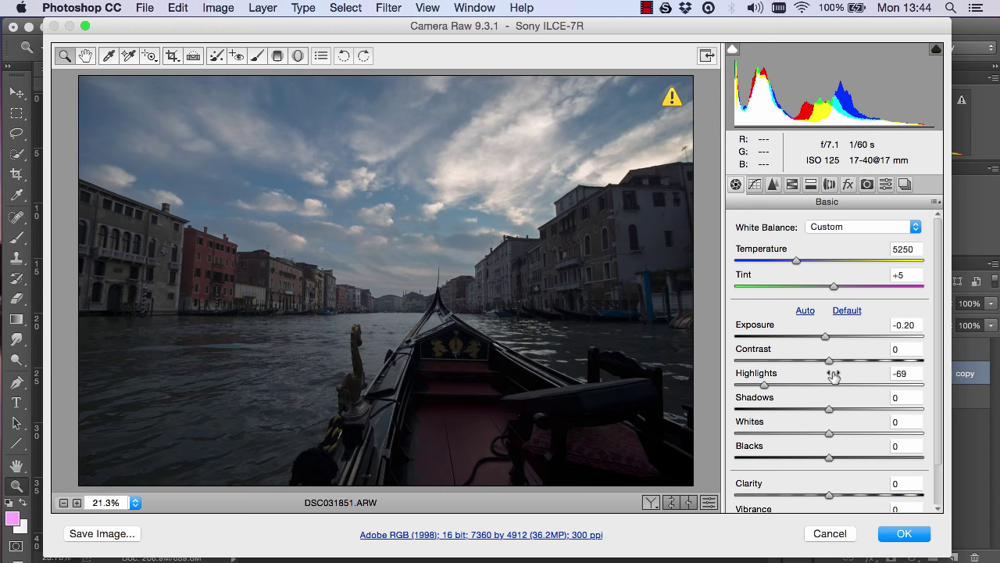
left_click_drag(801, 267, 849, 289)
scroll(940, 303, "down", 2)
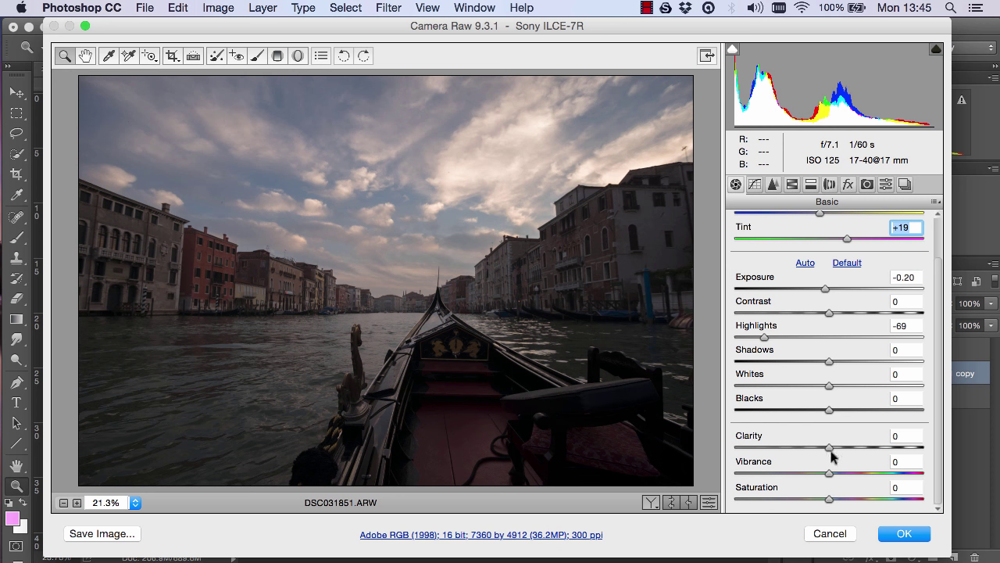
left_click_drag(829, 447, 842, 451)
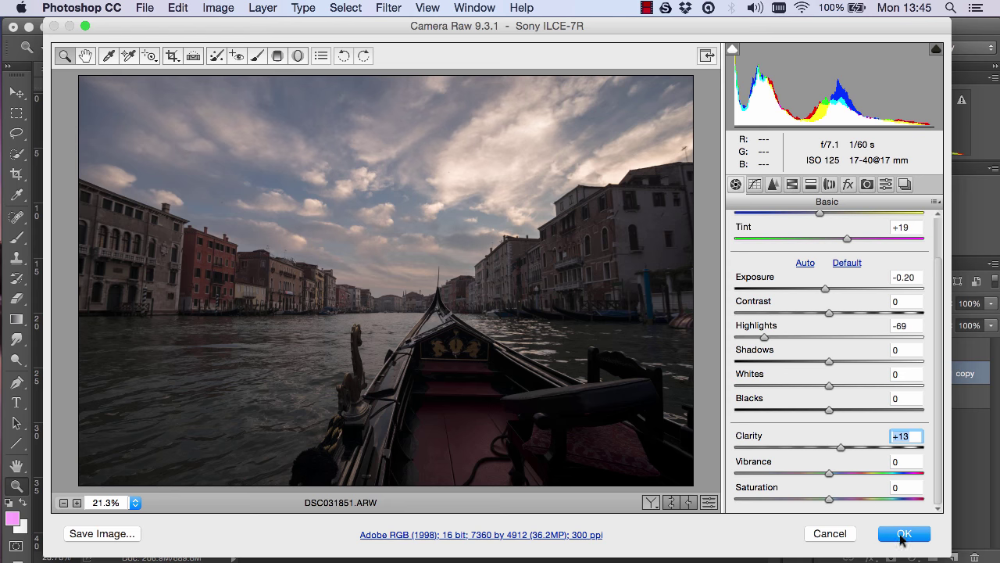
left_click(904, 533)
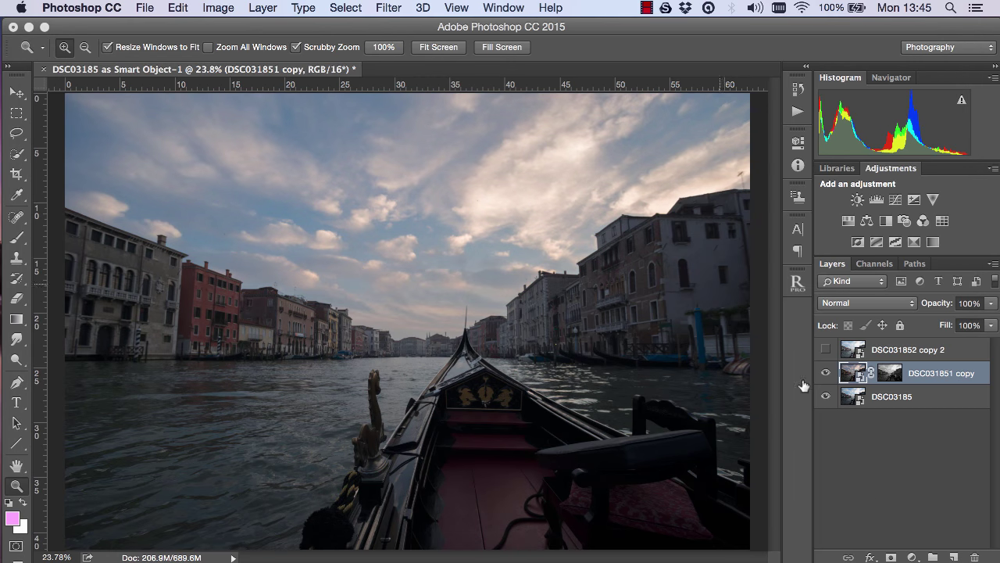
Toggle the dark exposure layer on and off to compare its re-developed sky
left_click(825, 374)
left_click(825, 374)
left_click(825, 373)
left_click(826, 373)
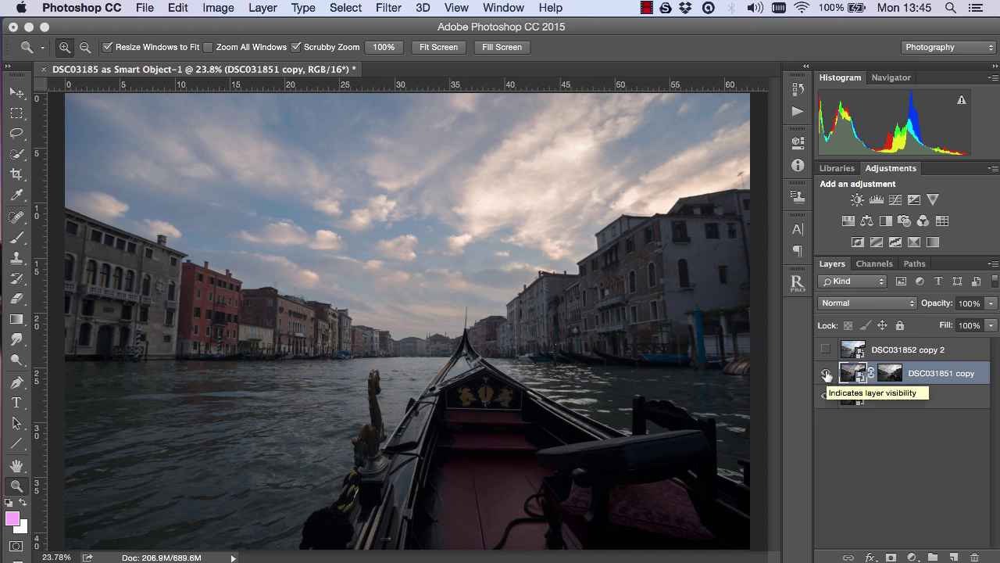
Add a Curves adjustment layer clipped to the dark exposure
left_click(895, 200)
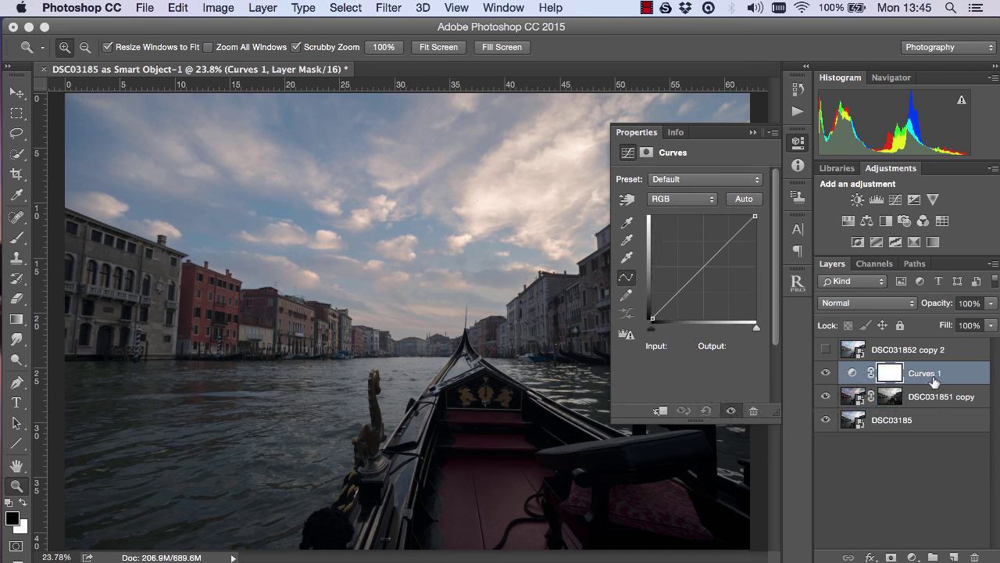
right_click(931, 378)
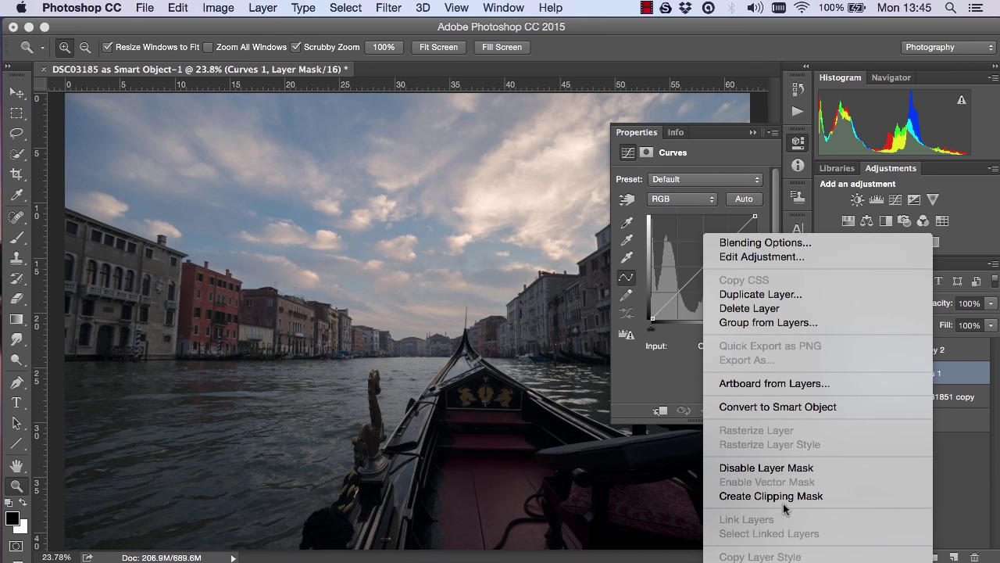
left_click(786, 500)
Shape the curve with points near 54/84 and 228/234 to lift shadows and midtones
left_click_drag(677, 296, 675, 285)
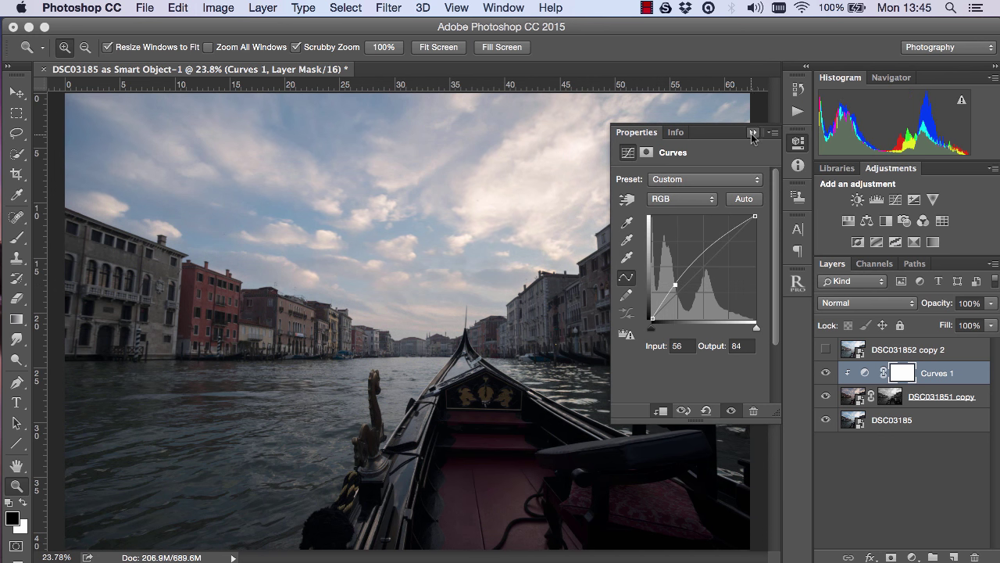
left_click(745, 224)
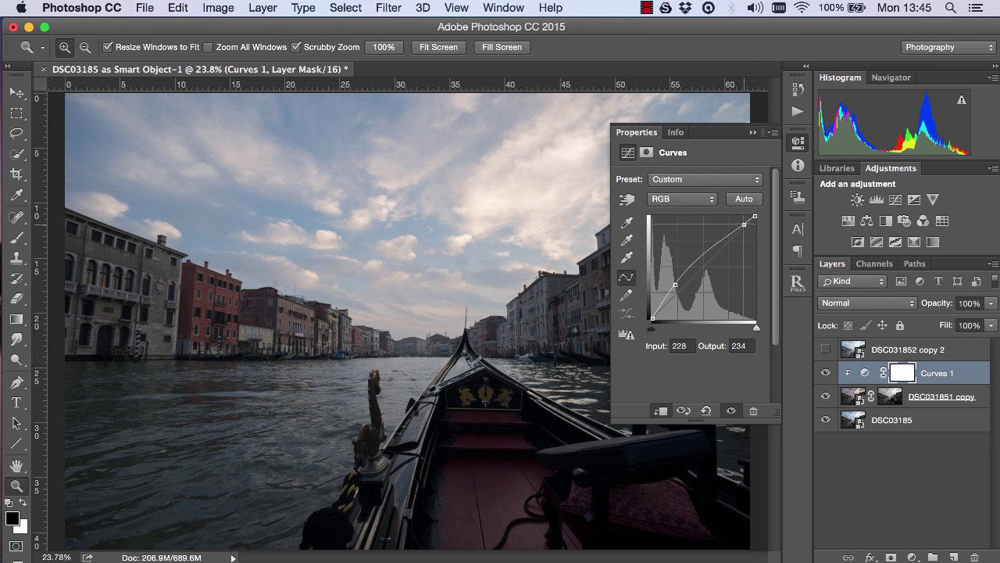
left_click(674, 284)
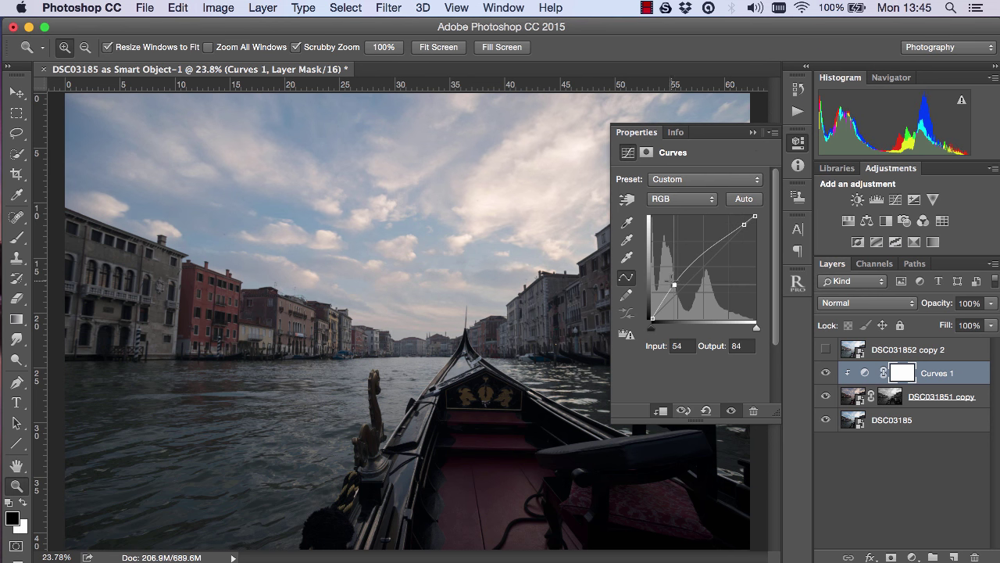
left_click(751, 133)
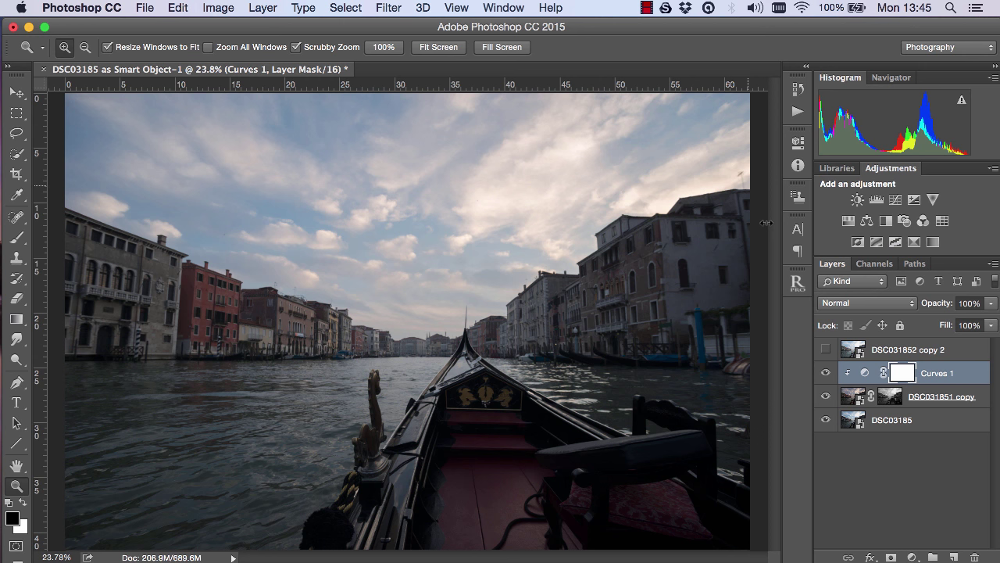
left_click(926, 351)
Give DSC031852 copy 2 a Raya Pro Bright 1 luminosity mask and compare the blend
left_click(825, 349)
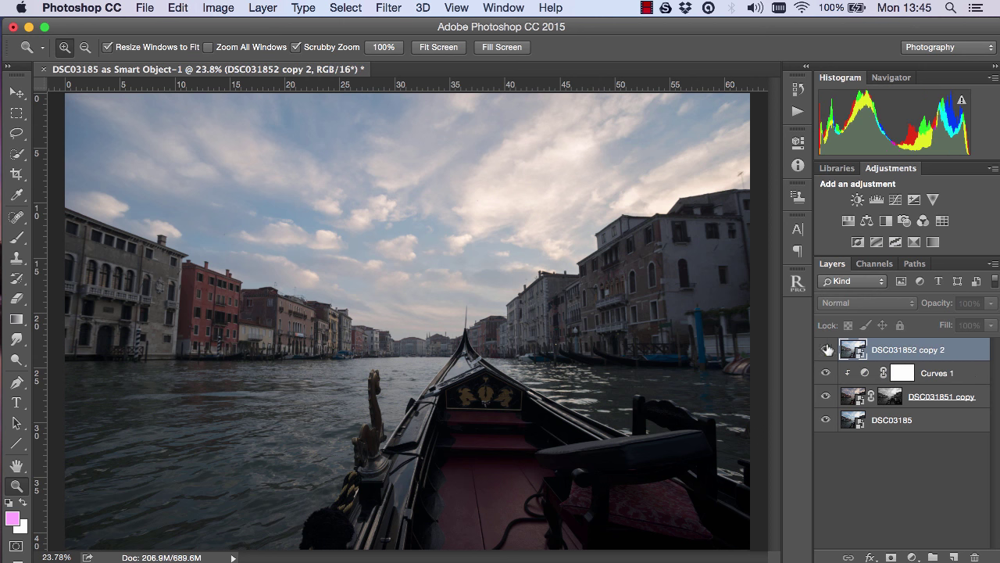
left_click(797, 283)
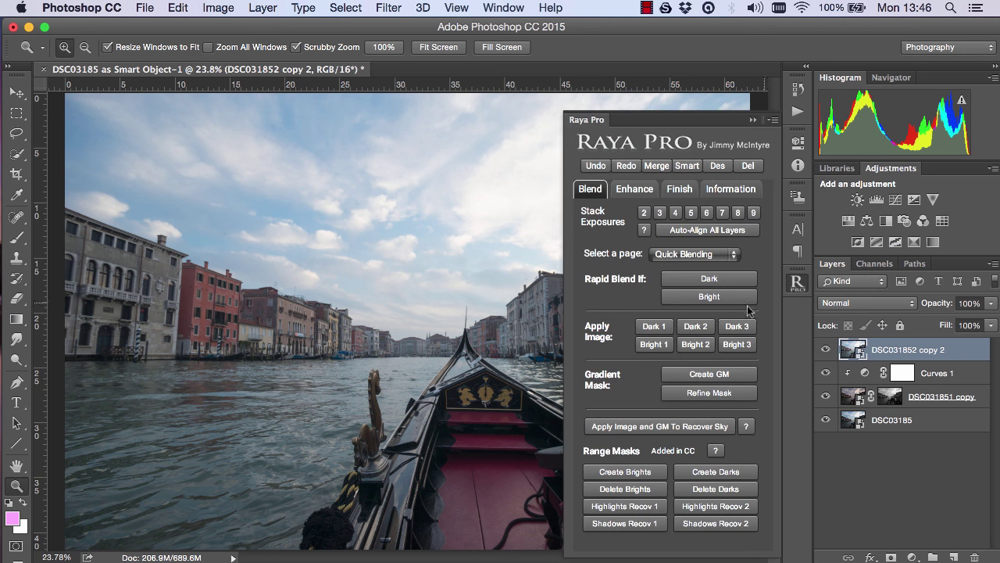
left_click(654, 347)
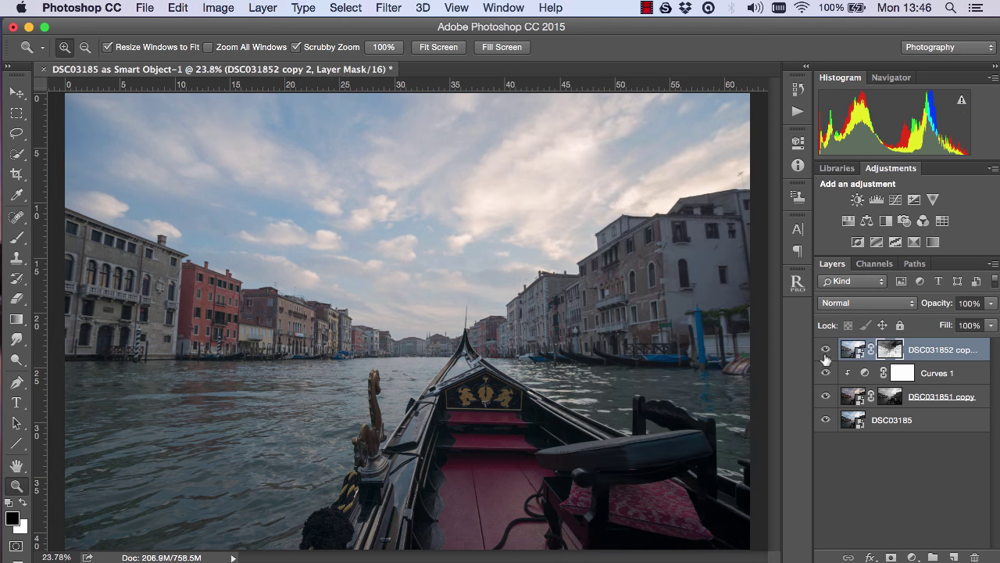
left_click(826, 350)
left_click(826, 351)
left_click(826, 350)
left_click(826, 351)
left_click(826, 351)
left_click(826, 351)
left_click(826, 351)
left_click(825, 351)
left_click(826, 351)
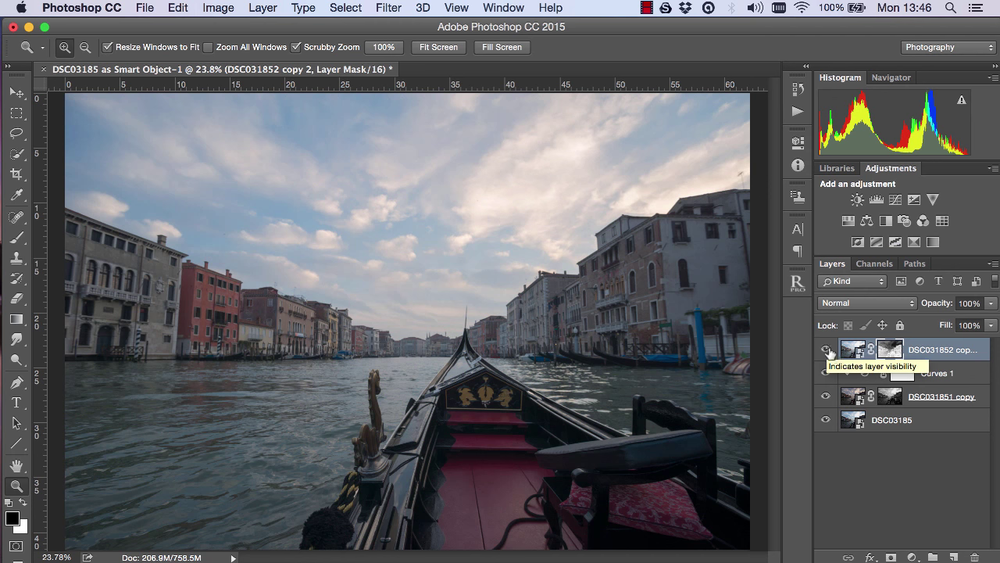
Group the three blend layers as Group 1 and hide it
left_click(983, 401, "shift")
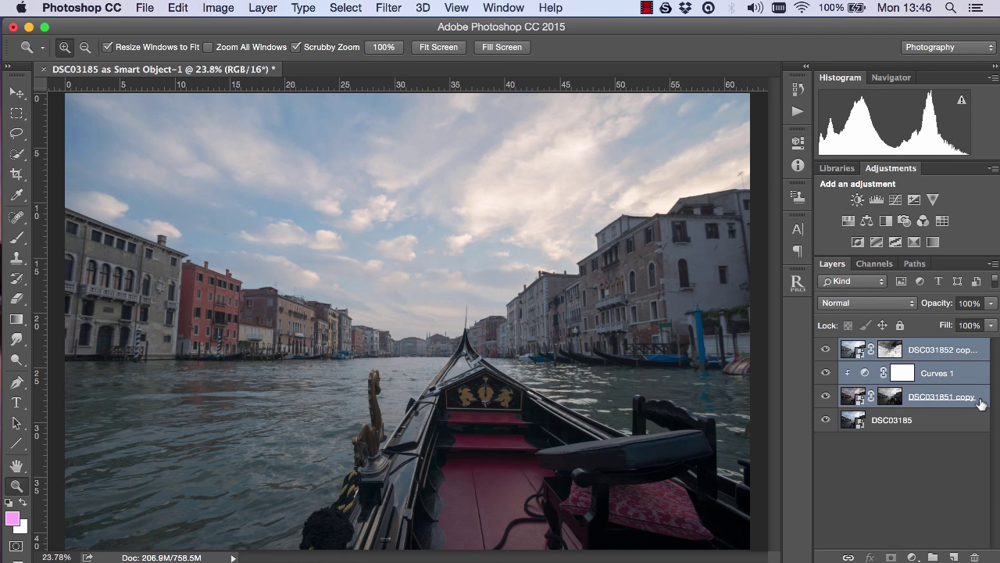
key("super+g")
left_click(826, 347)
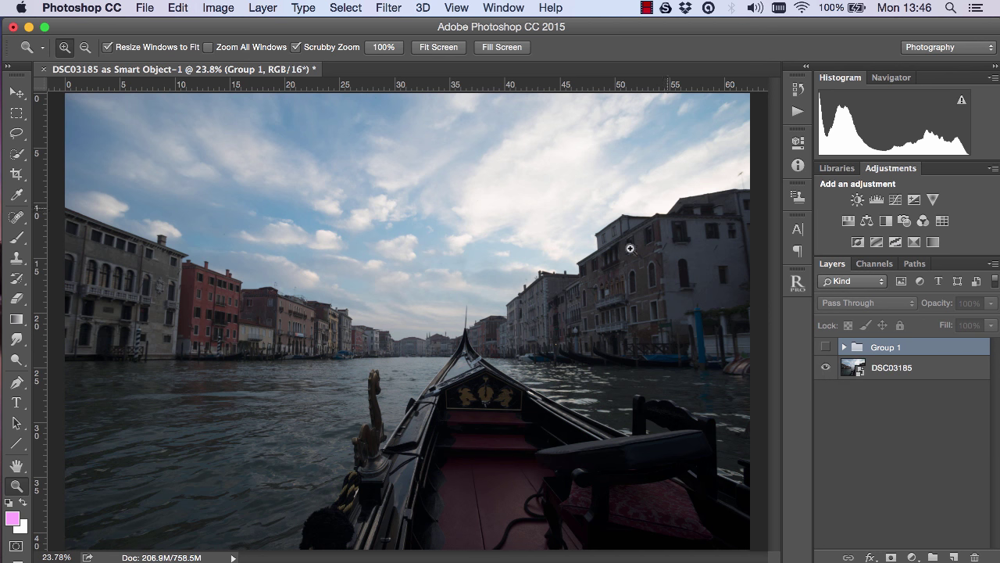
Show Group 1 and ungroup its three blend layers
left_click(825, 346)
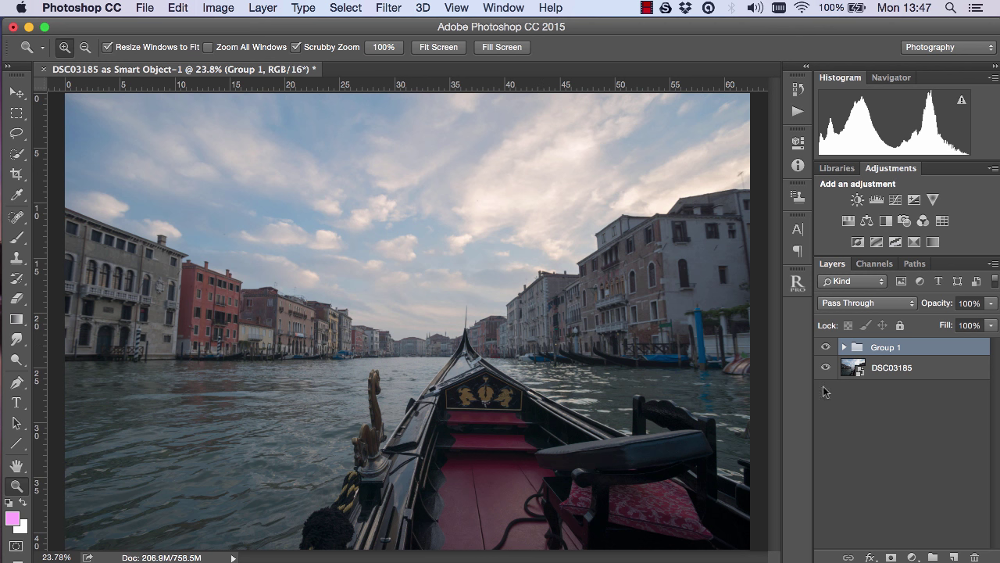
left_click(844, 347)
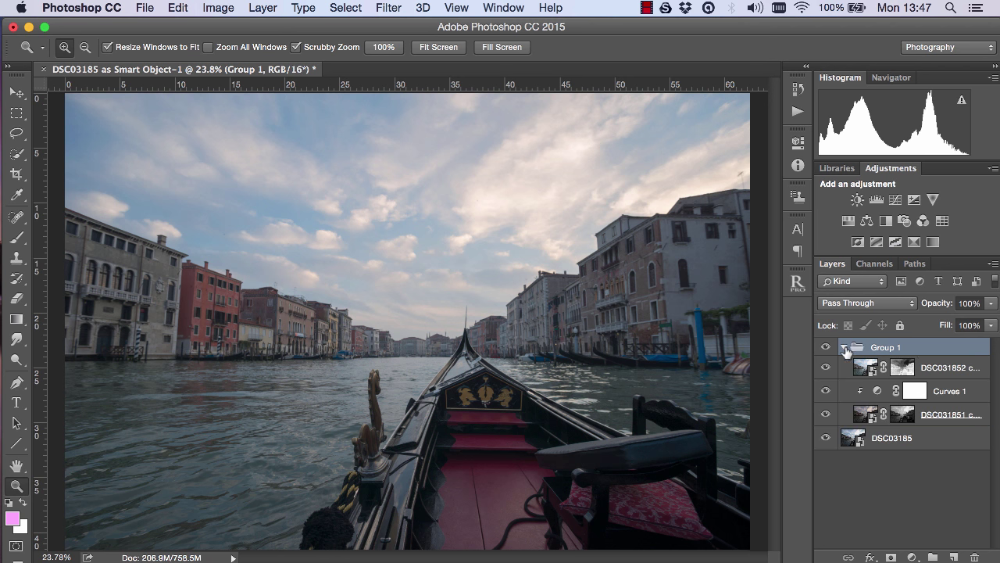
right_click(922, 352)
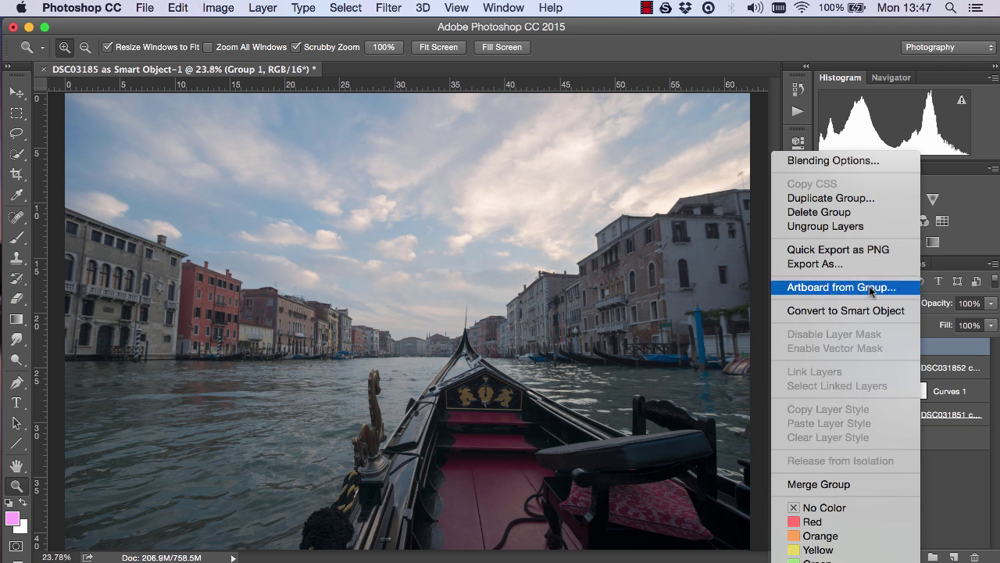
left_click(850, 228)
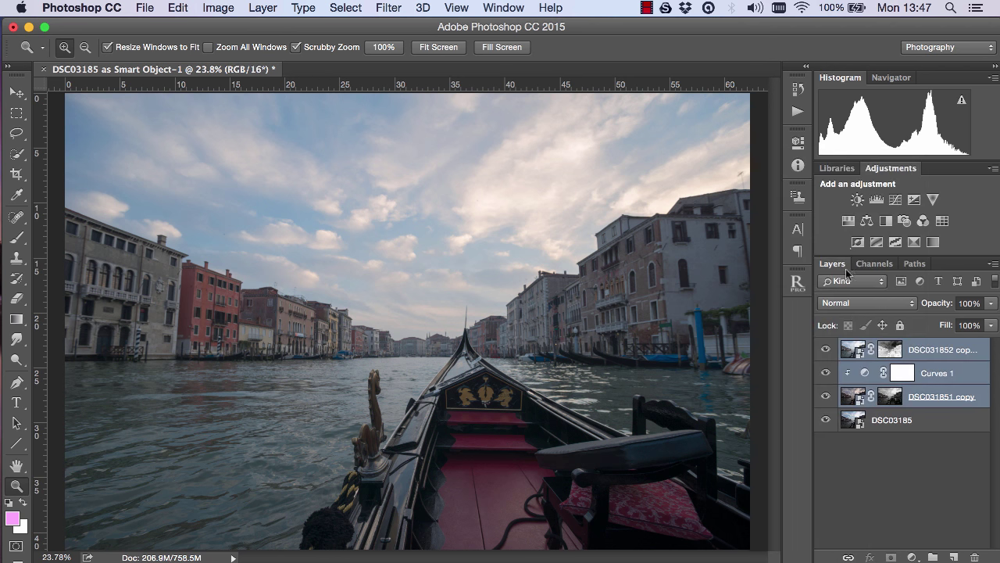
Delete both layer masks and the Curves 1 layer, then hide the top two exposures
left_click_drag(895, 355, 974, 556)
double_click(890, 396)
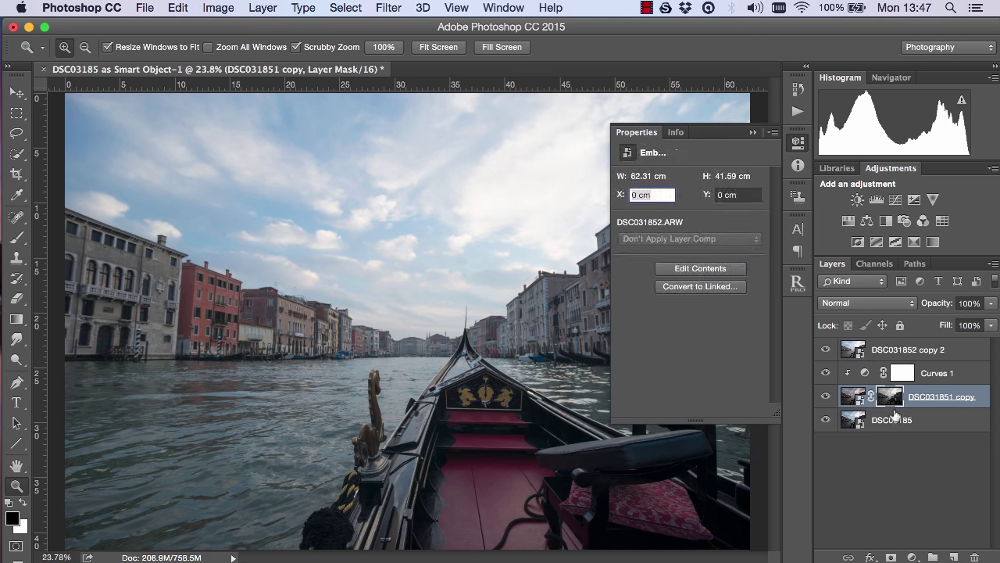
left_click_drag(897, 402, 974, 556)
left_click_drag(938, 379, 976, 557)
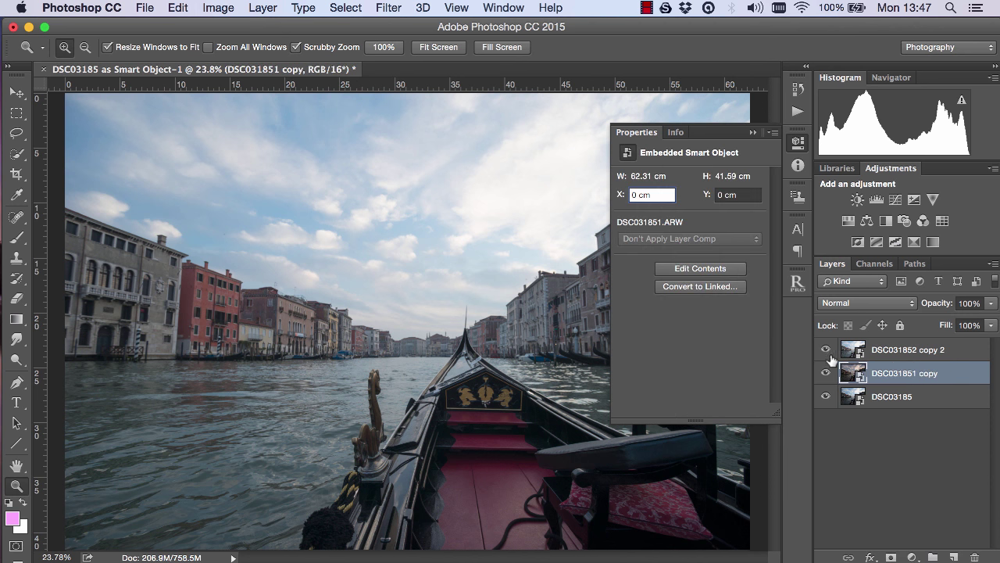
left_click(826, 349)
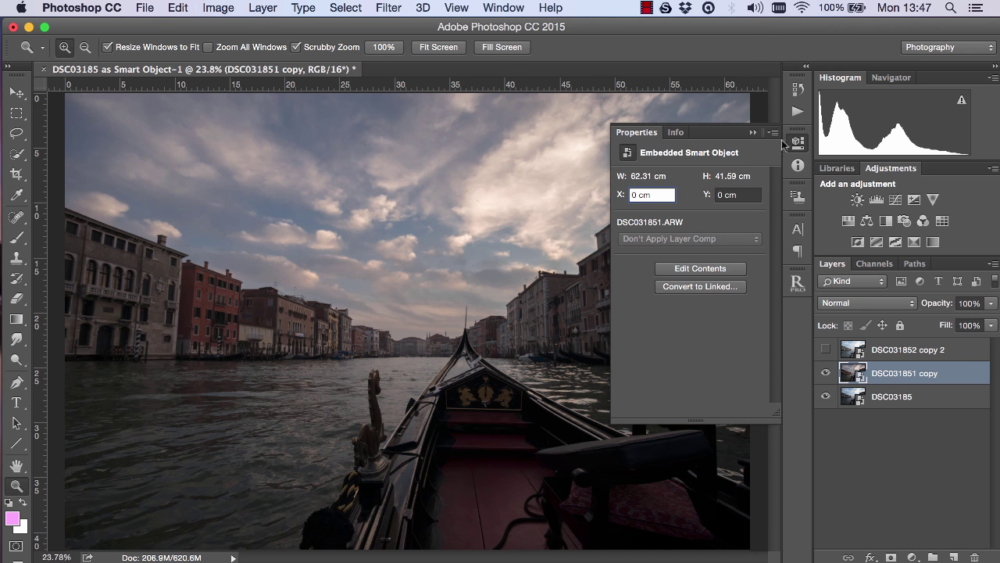
left_click(752, 132)
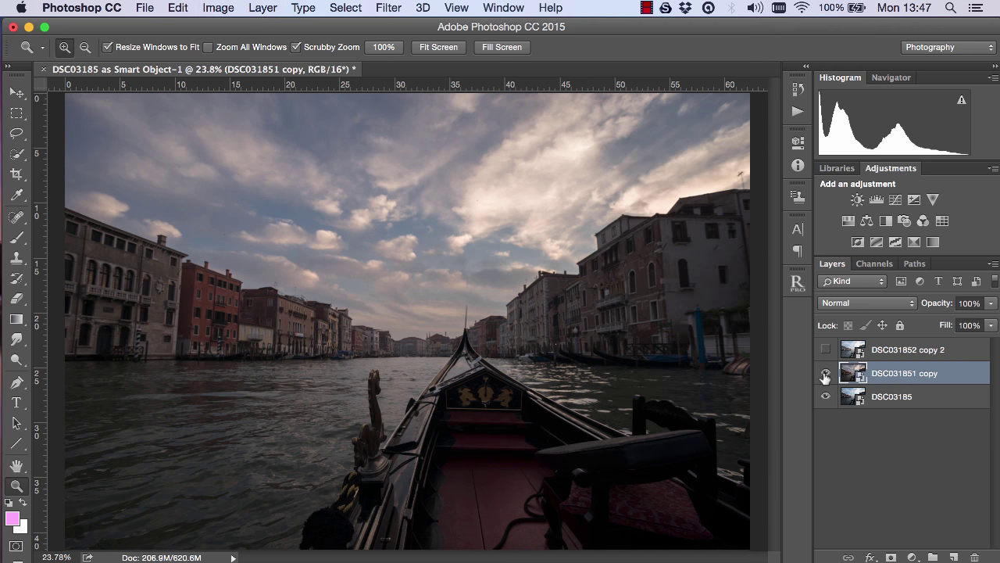
left_click(825, 373)
Add a layer mask to DSC031851 copy filled via Apply Image (Merged, RGB, Multiply)
left_click(891, 557)
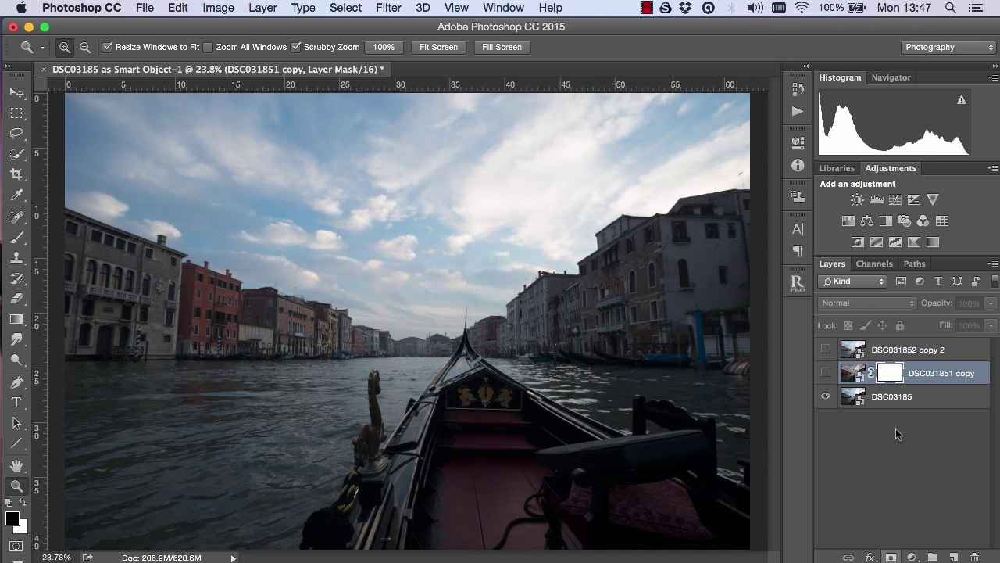
left_click(215, 8)
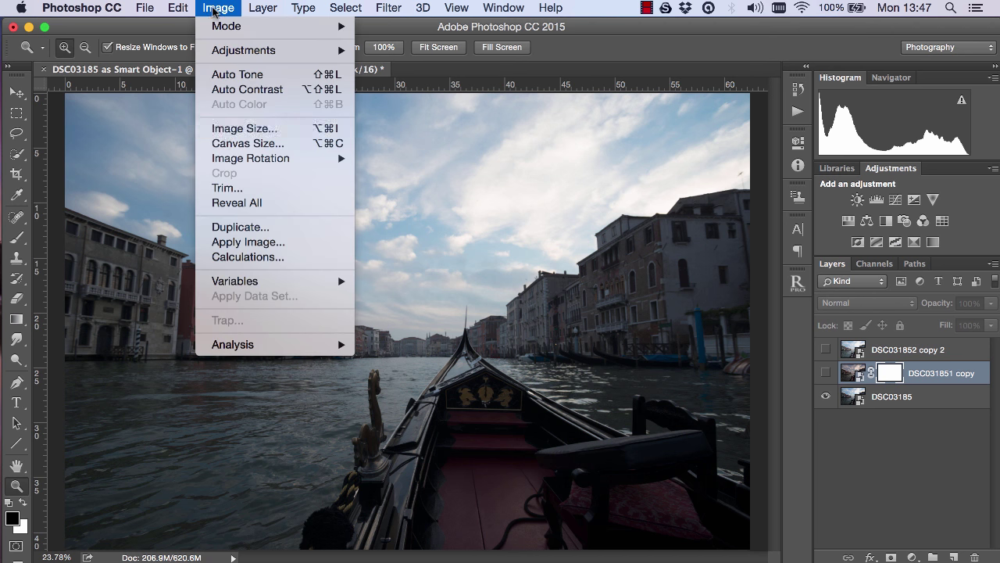
left_click(242, 242)
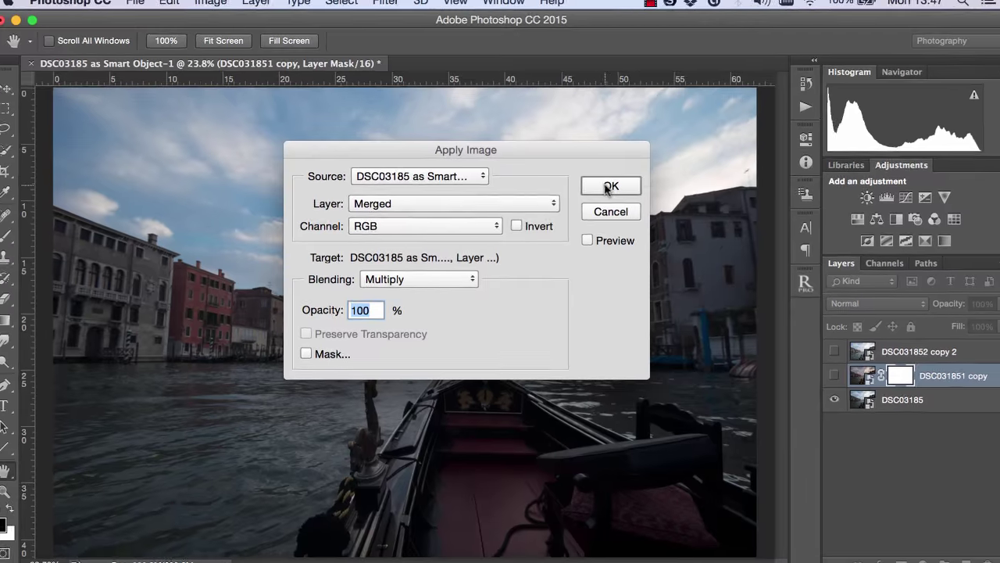
left_click(631, 165)
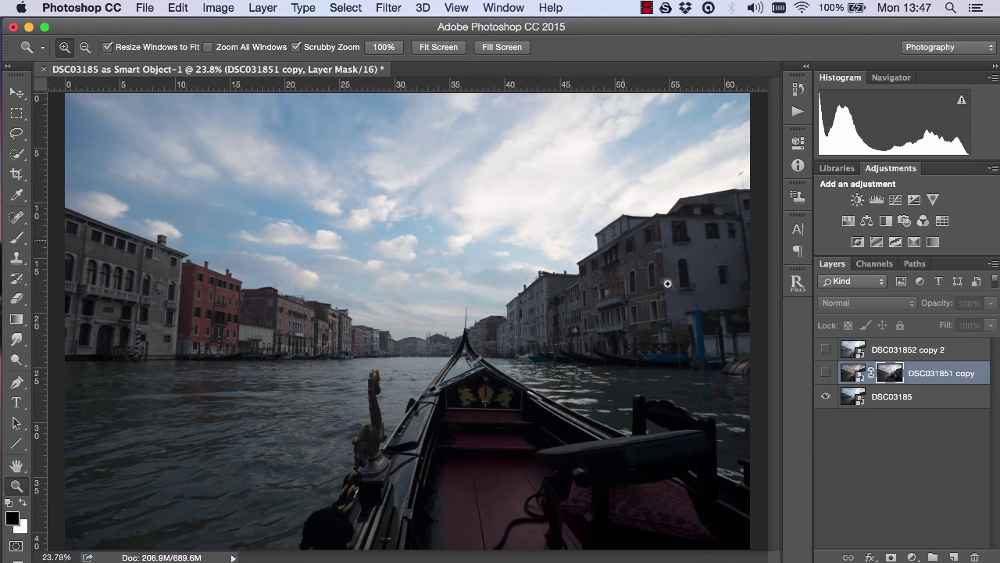
left_click(891, 374, "alt")
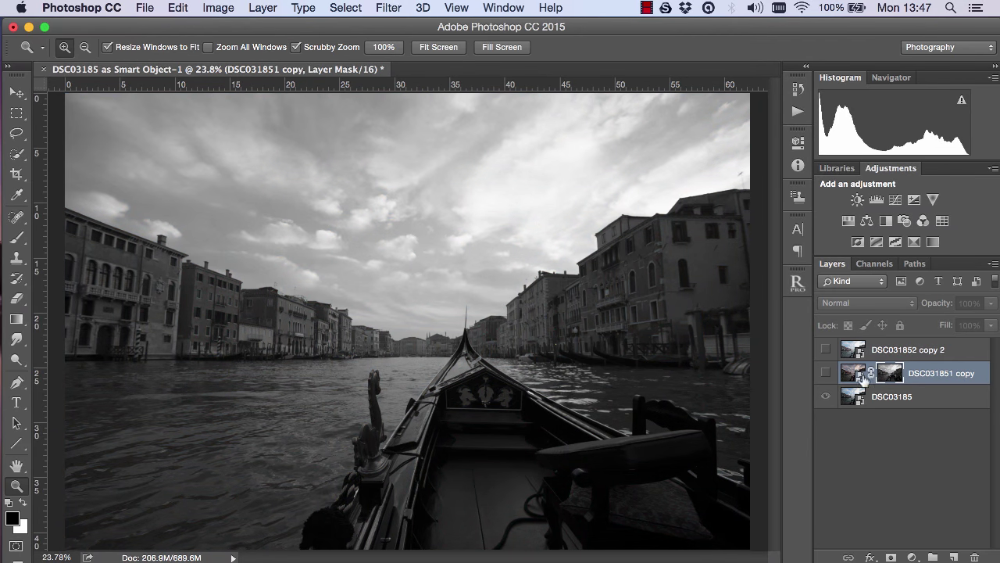
Compare DSC031851 copy's blended sky, then make DSC031852 copy 2 visible again
left_click(825, 374)
left_click(826, 375)
left_click(825, 374)
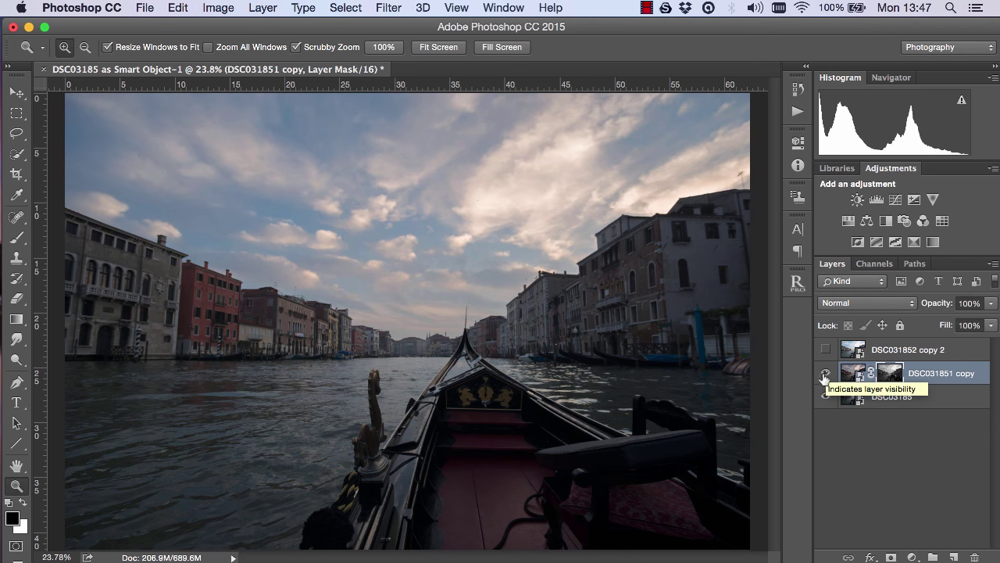
left_click(905, 349)
left_click(825, 349)
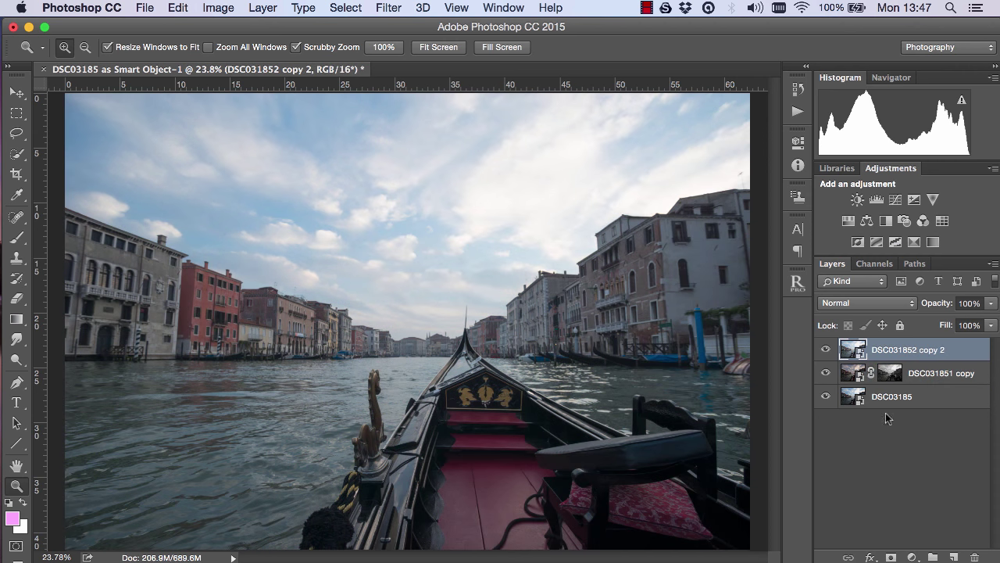
Mask DSC031852 copy 2 via Apply Image (Merged RGB, Multiply, Invert), then target the layer itself
left_click(891, 558)
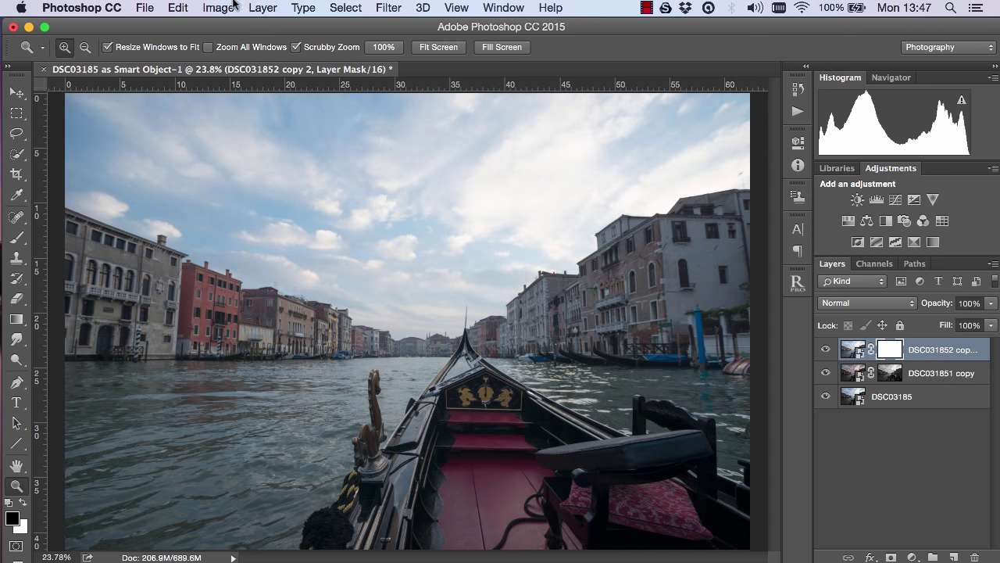
left_click(233, 5)
left_click(261, 241)
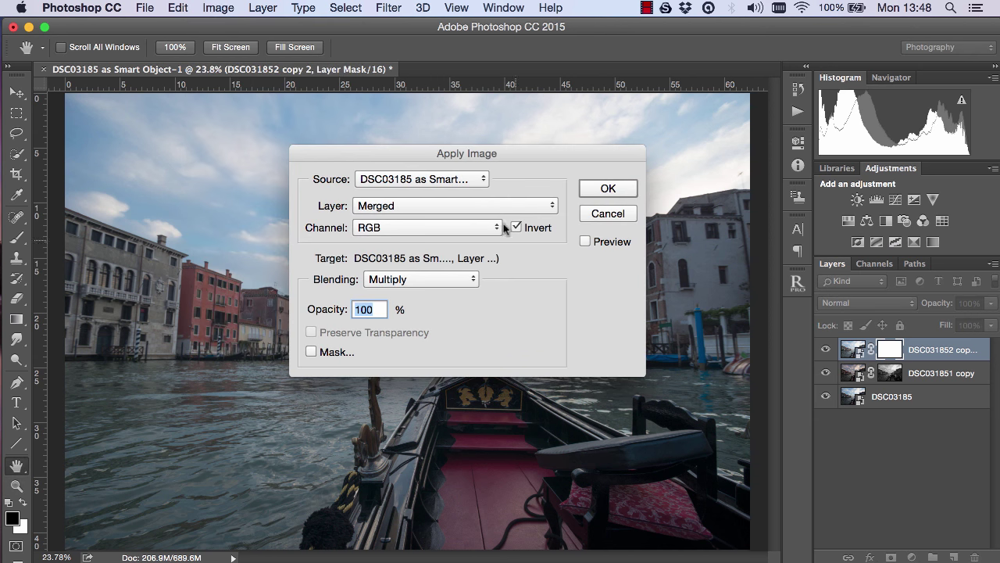
left_click(598, 188)
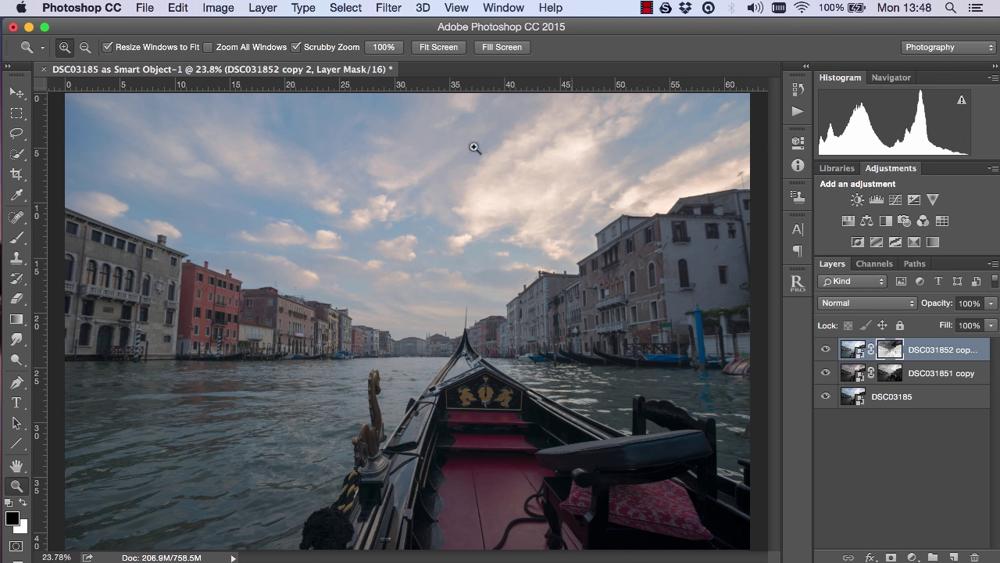
key("super+2")
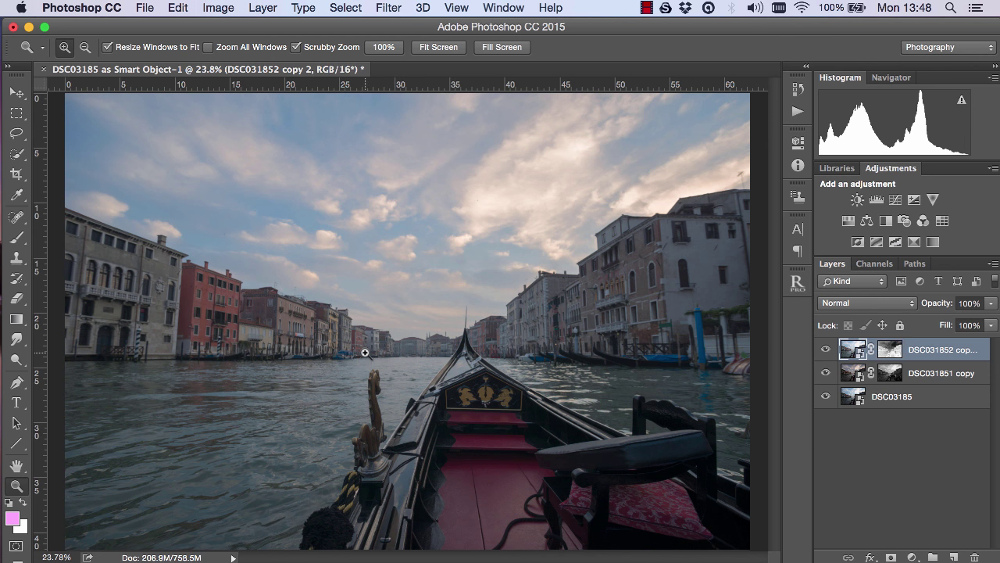